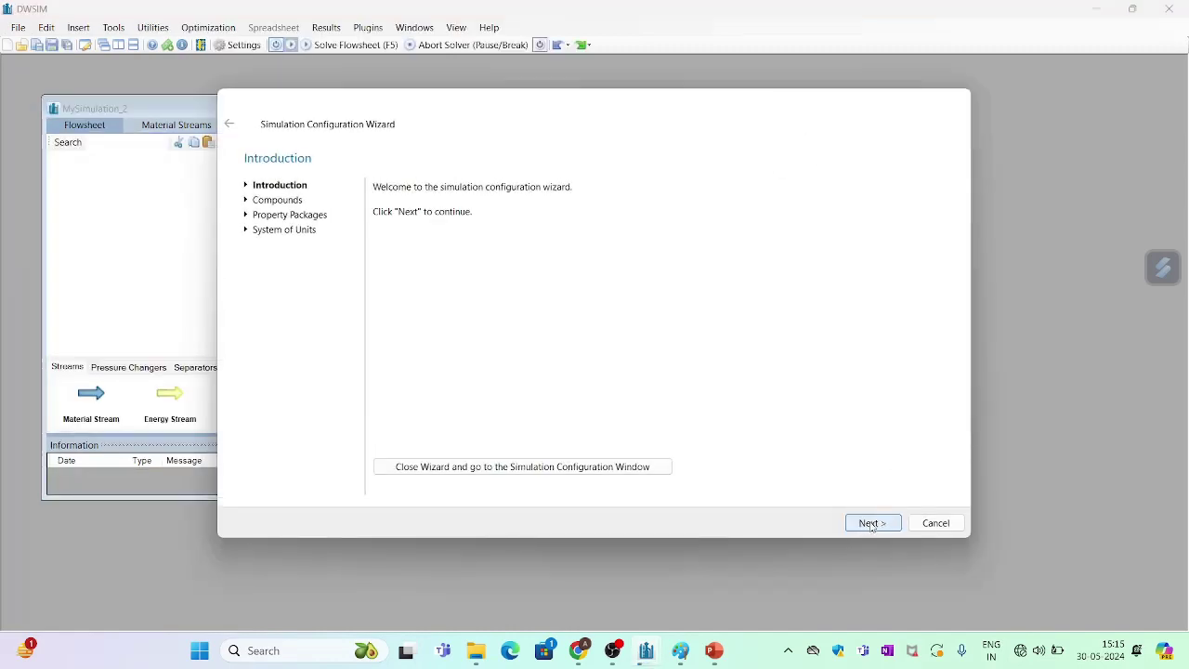
# Add Carbon monoxide, Hydrogen and Methanol from the compound database to the simulation
pyautogui.click(872, 522)
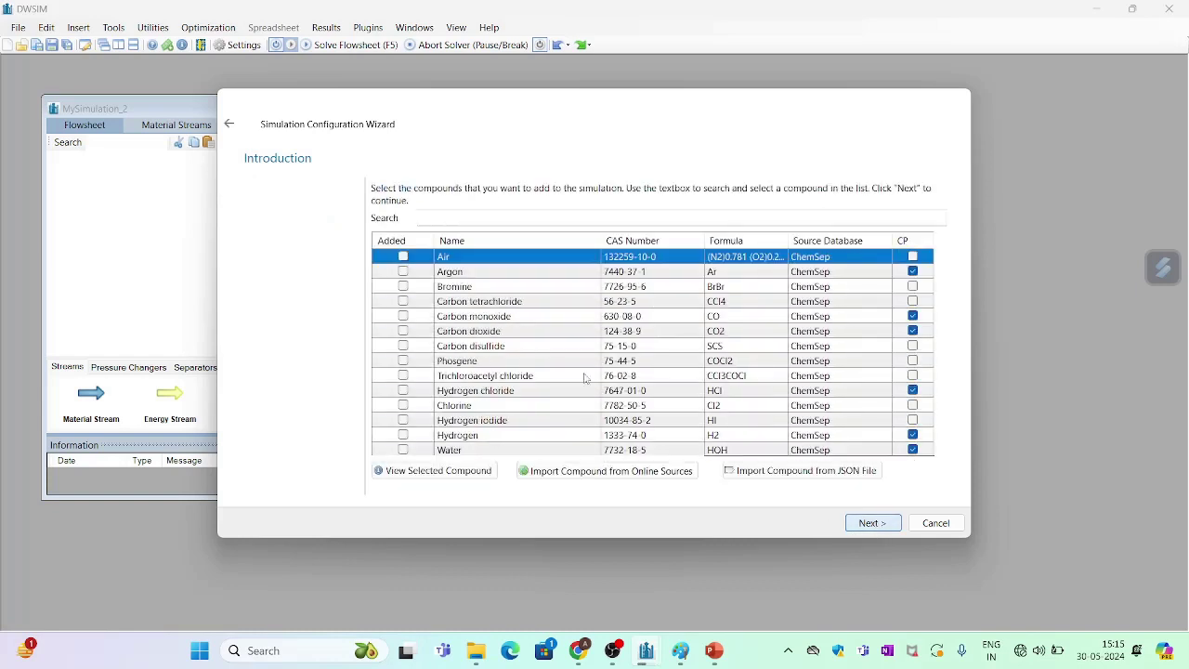
pyautogui.click(508, 220)
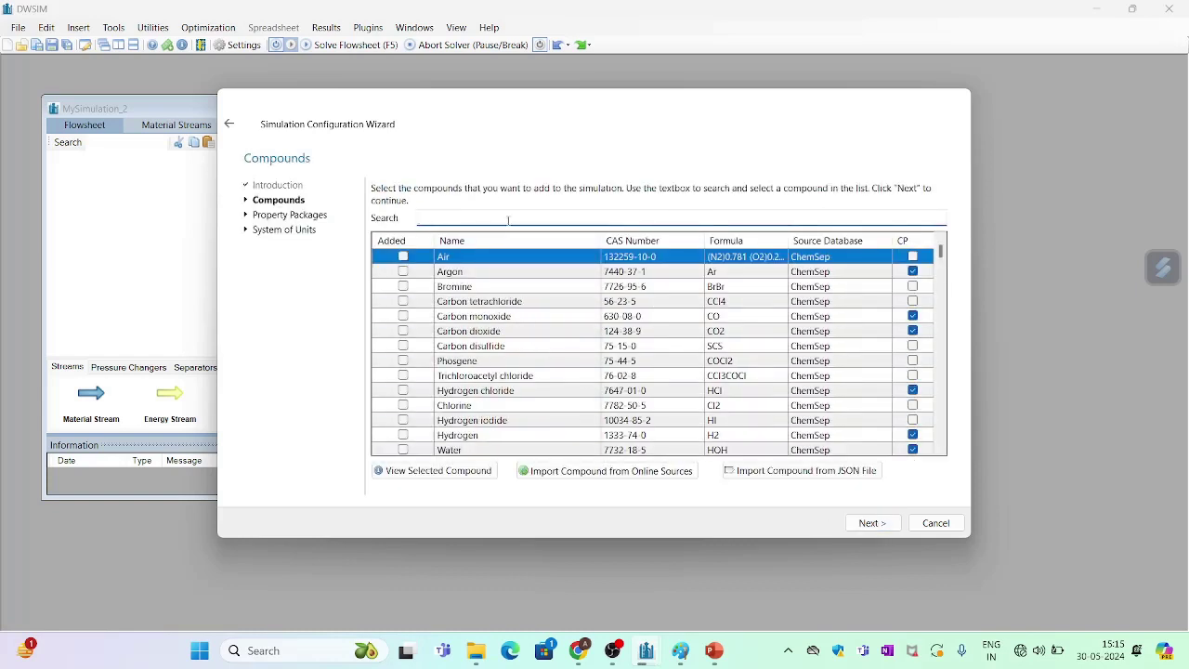
pyautogui.write('CARBON')
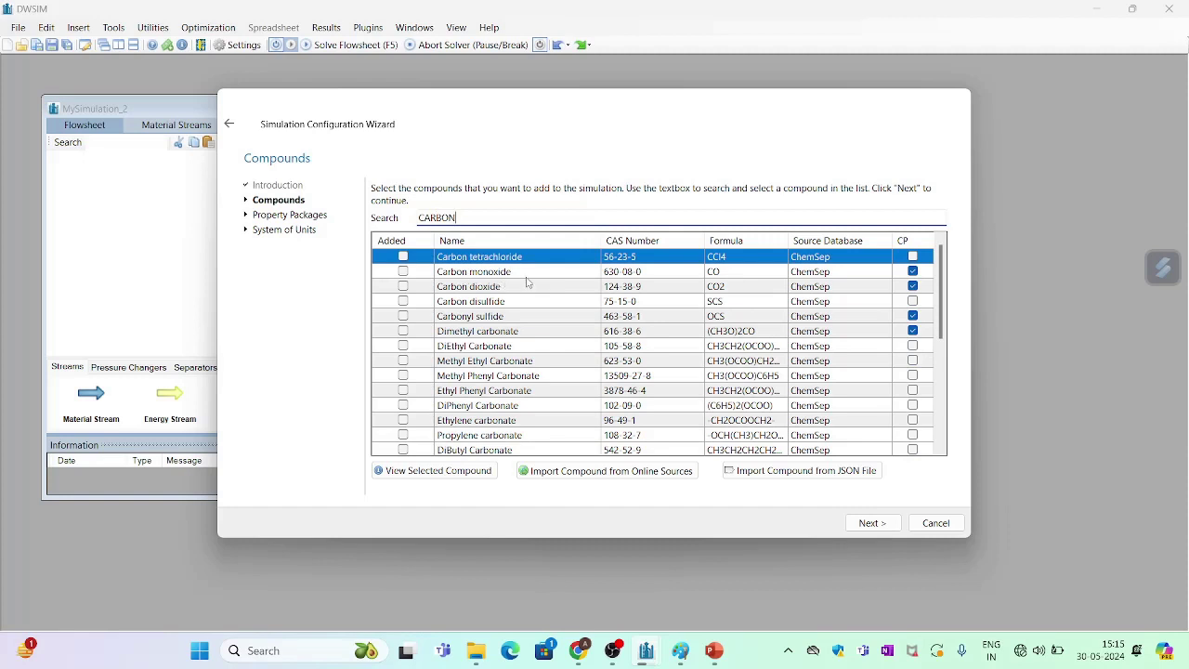
pyautogui.click(403, 271)
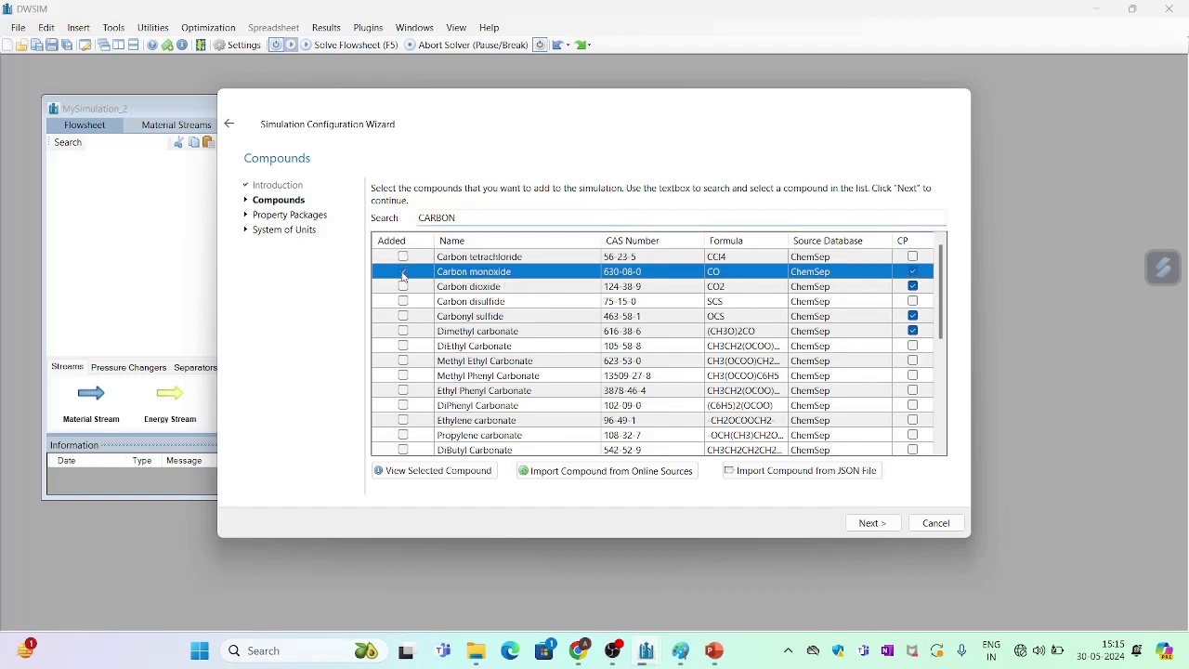
pyautogui.doubleClick(476, 217)
pyautogui.write('H')
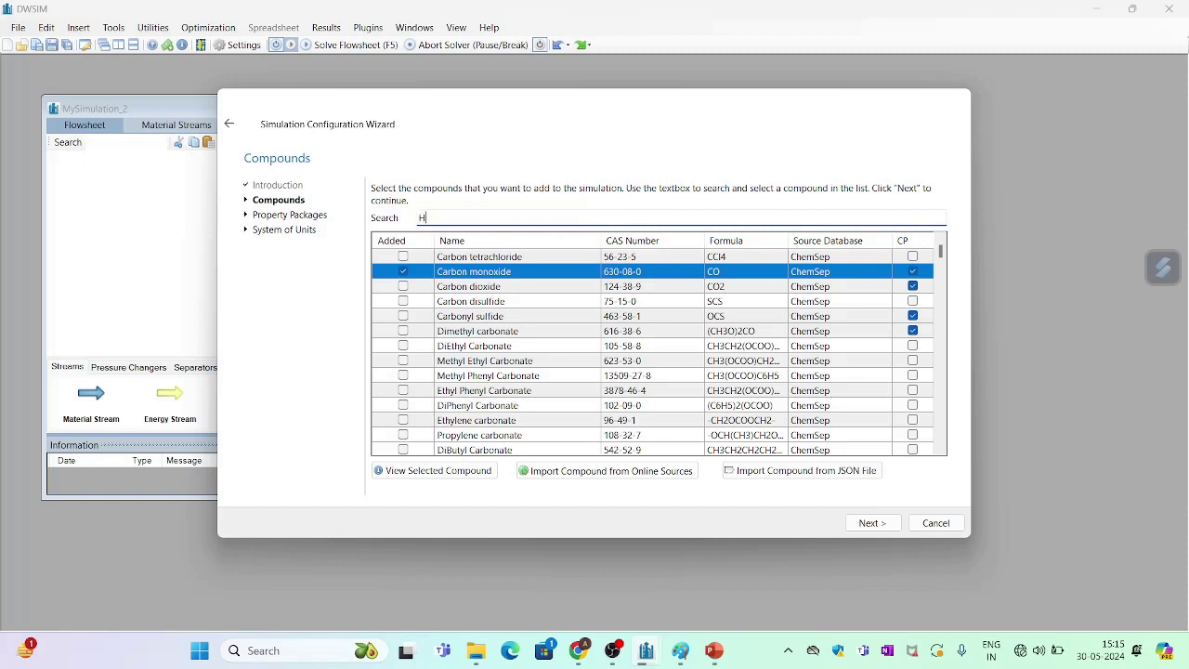
pyautogui.write('YDROGEN')
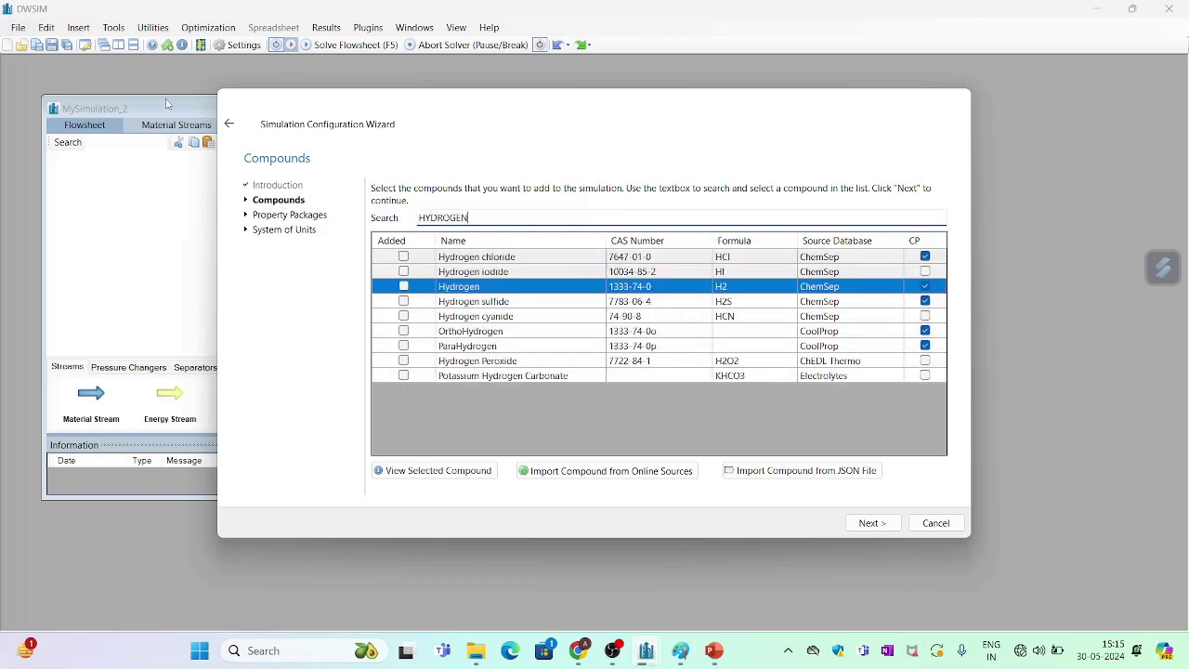
pyautogui.click(403, 288)
pyautogui.click(475, 216)
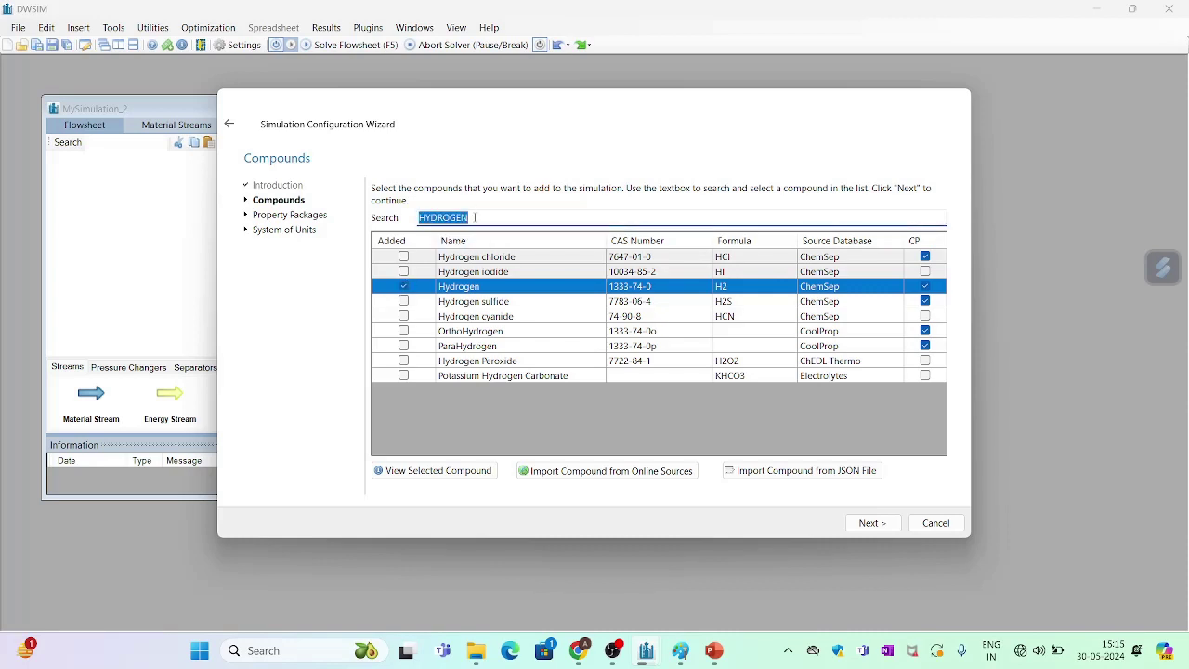
pyautogui.write('M')
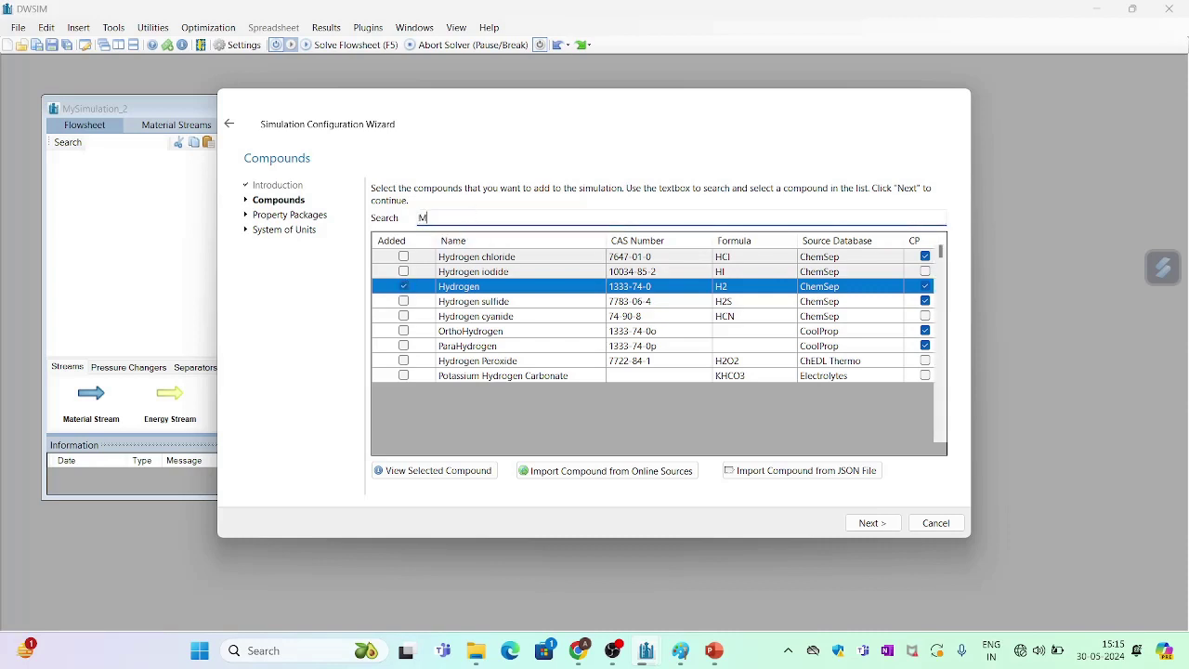
pyautogui.write('ETHANOL')
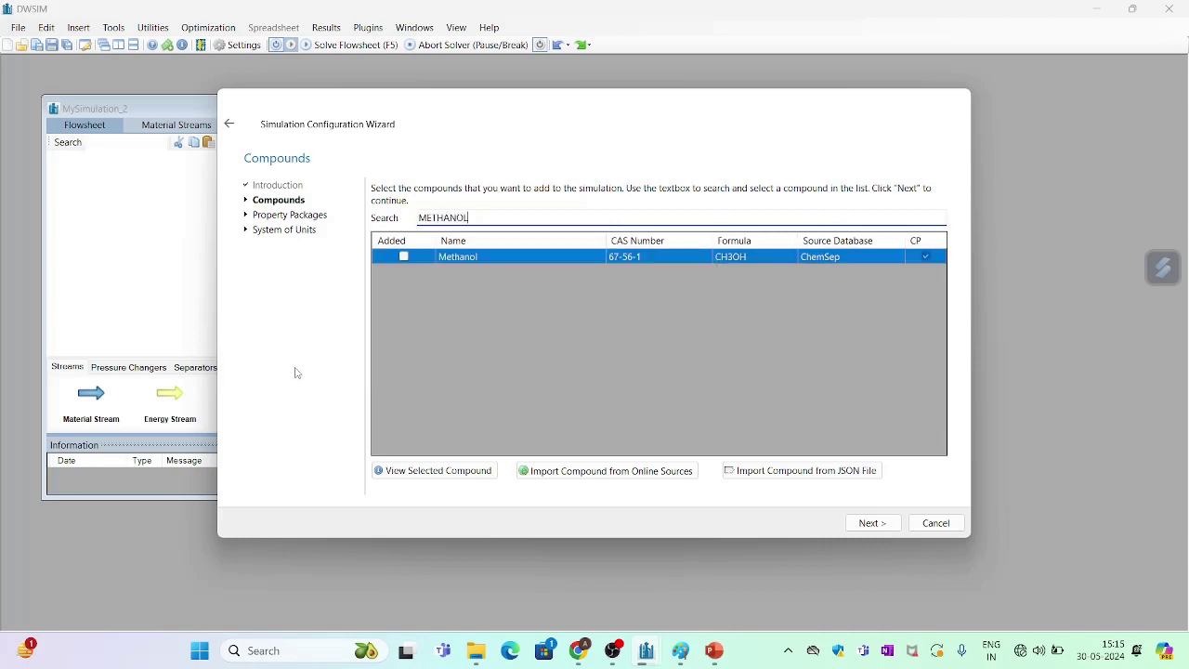
pyautogui.click(404, 257)
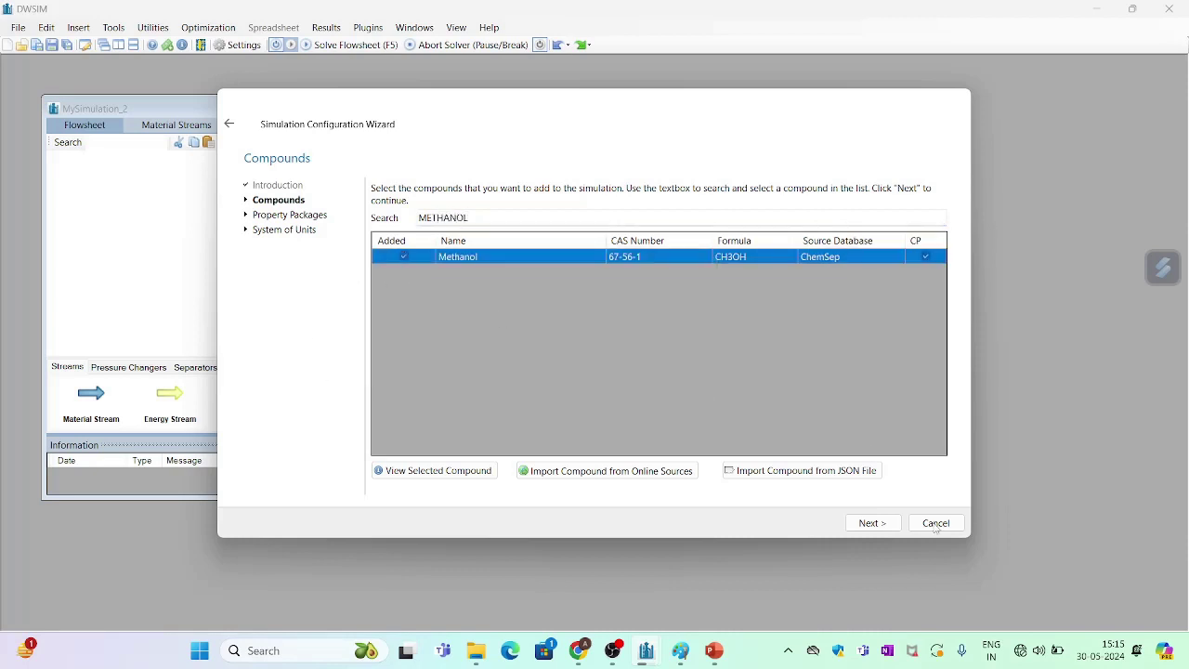
# Add Raoult's Law as the simulation's property package
pyautogui.click(871, 522)
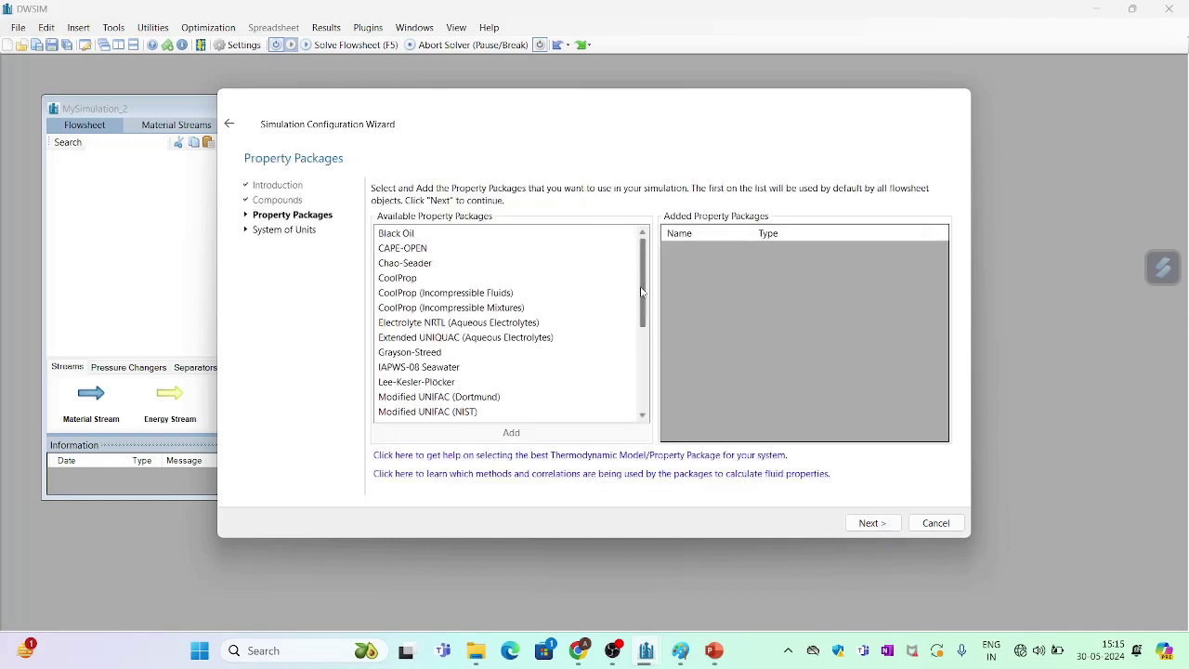
pyautogui.moveTo(644, 276); pyautogui.dragTo(640, 348)
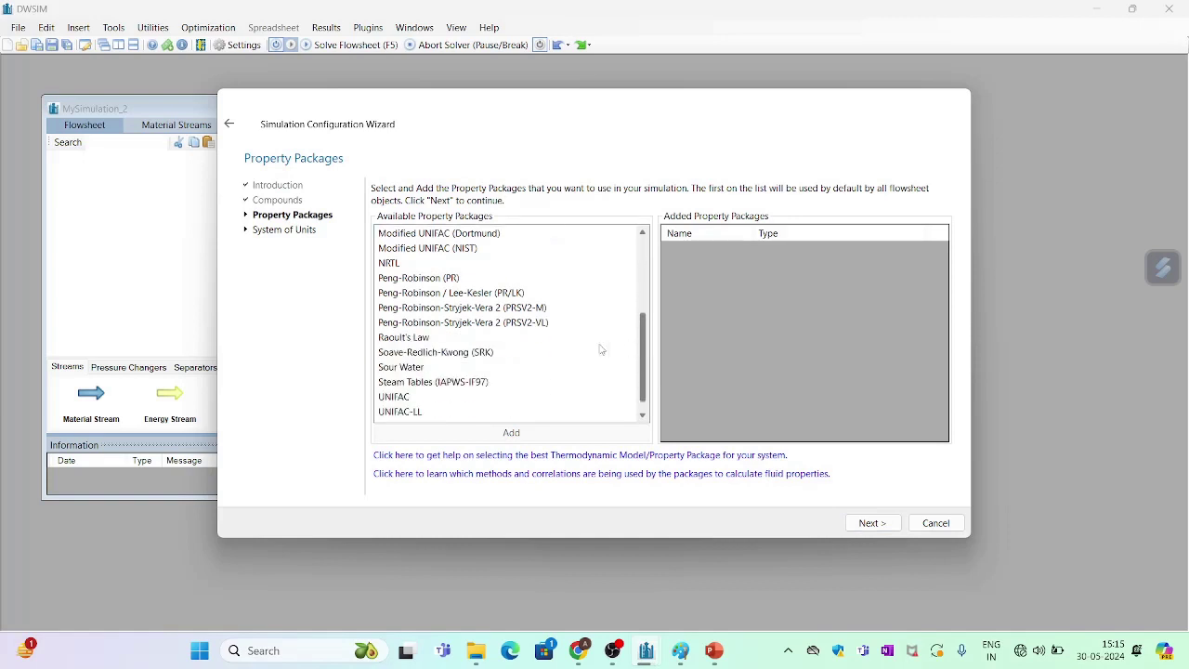
pyautogui.click(401, 340)
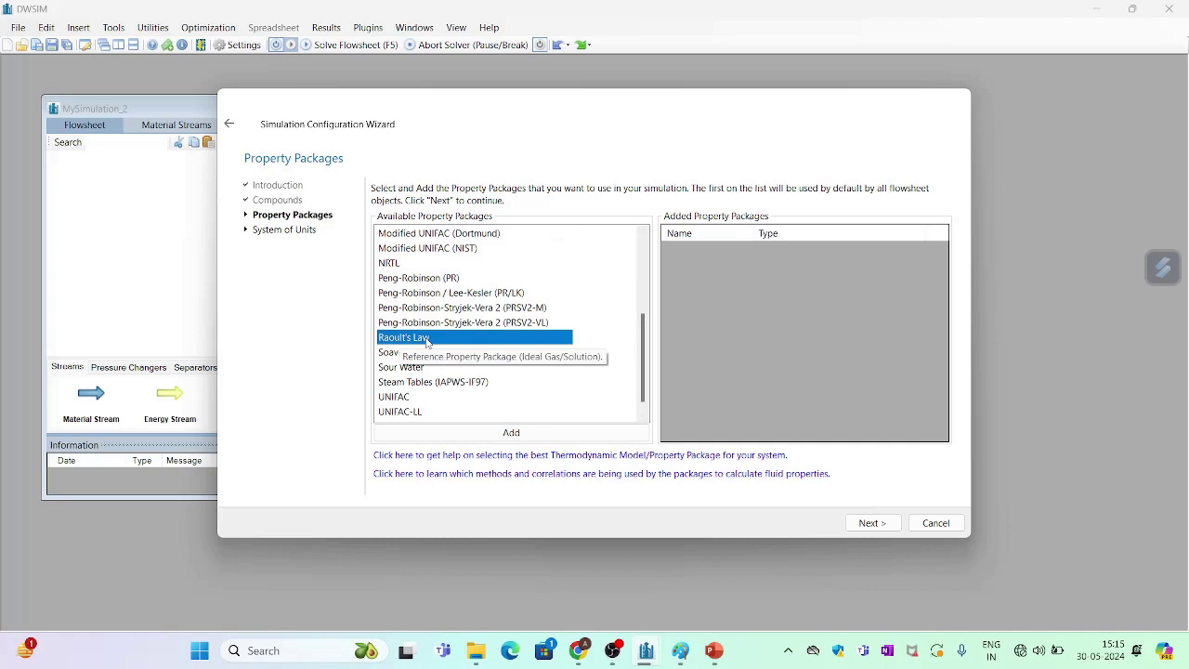
pyautogui.doubleClick(427, 343)
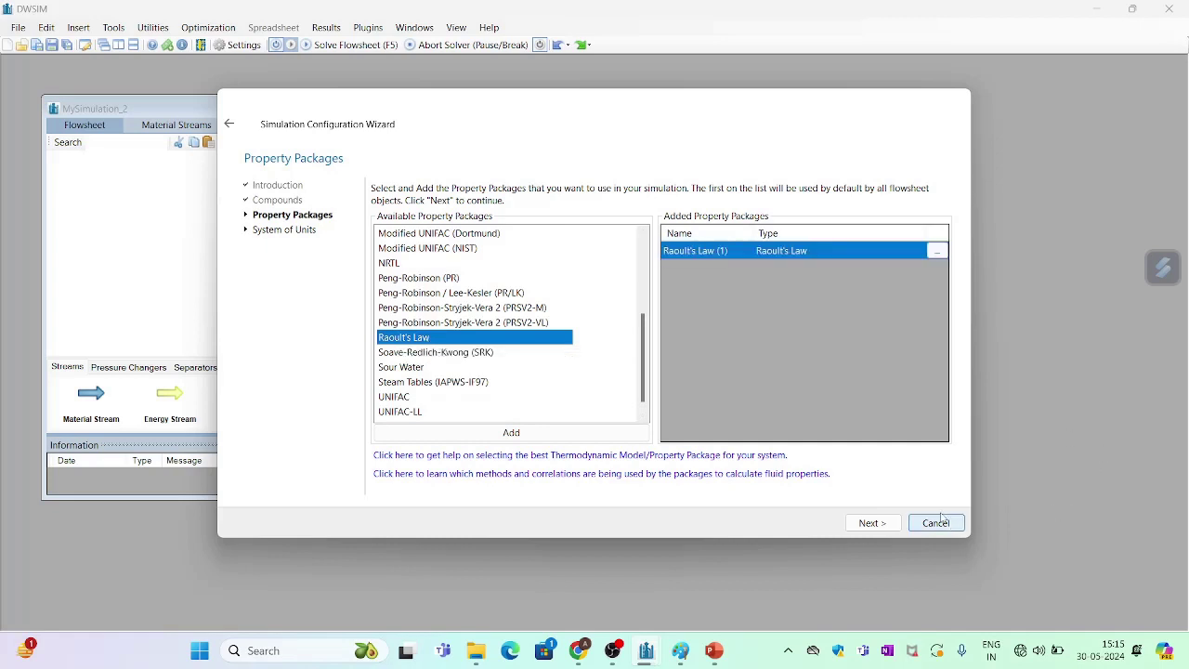
# Select C5 as the system of units, finish the configuration wizard and maximize the simulation window
pyautogui.click(870, 523)
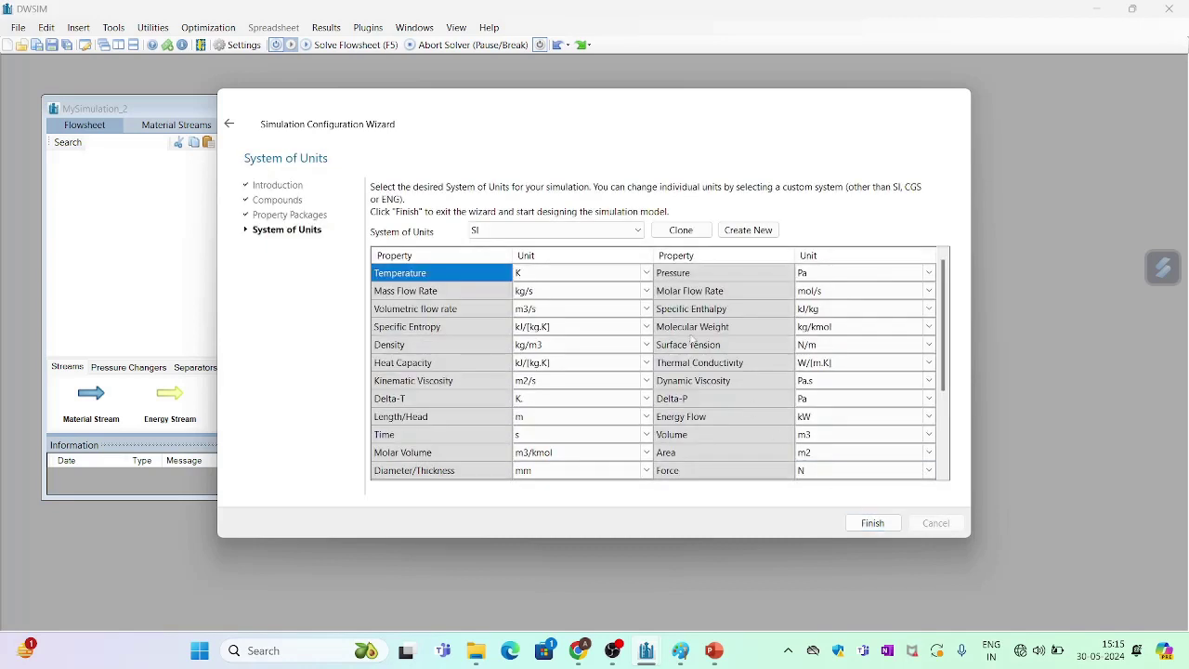
pyautogui.click(595, 234)
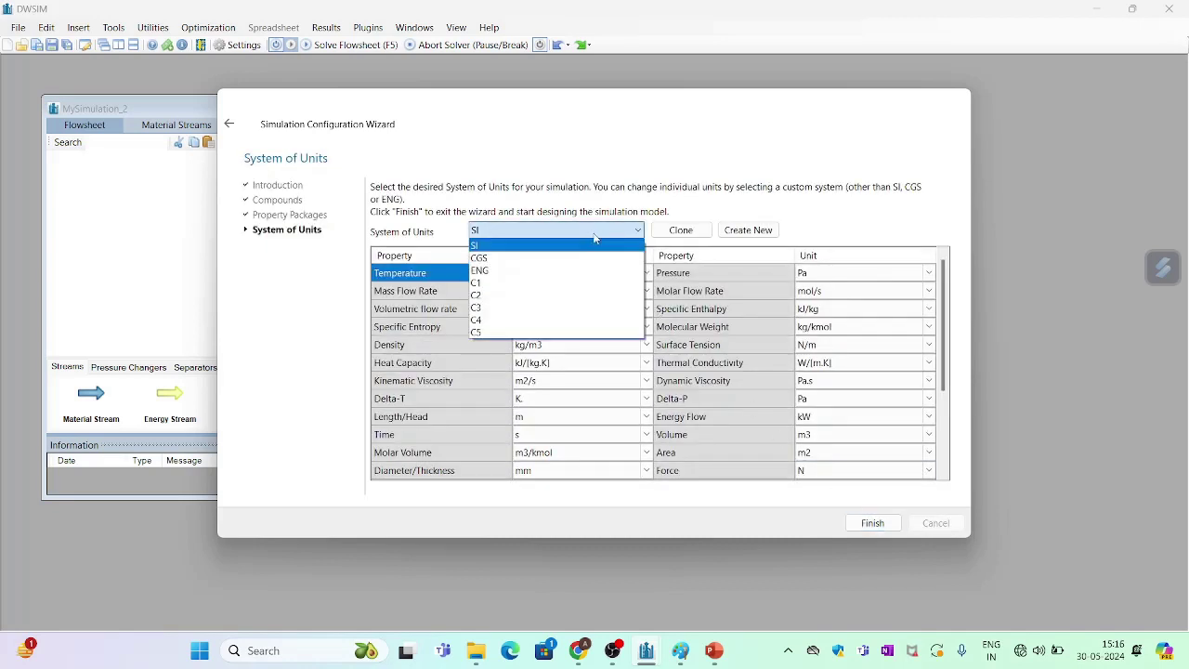
pyautogui.click(541, 333)
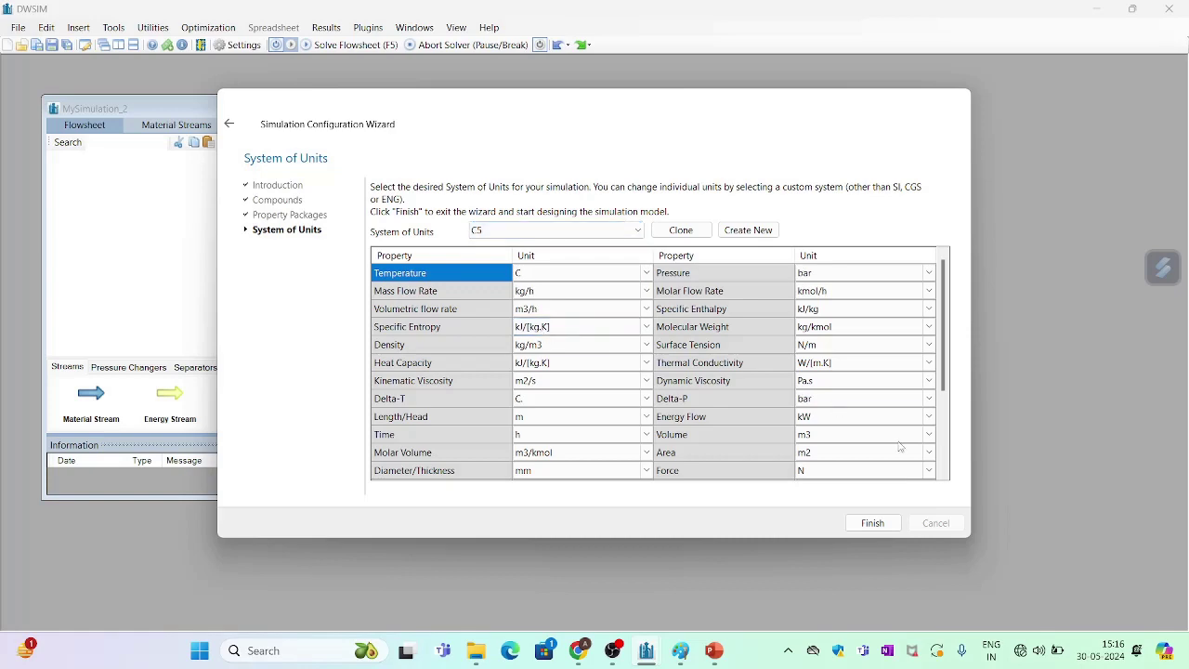
pyautogui.click(873, 523)
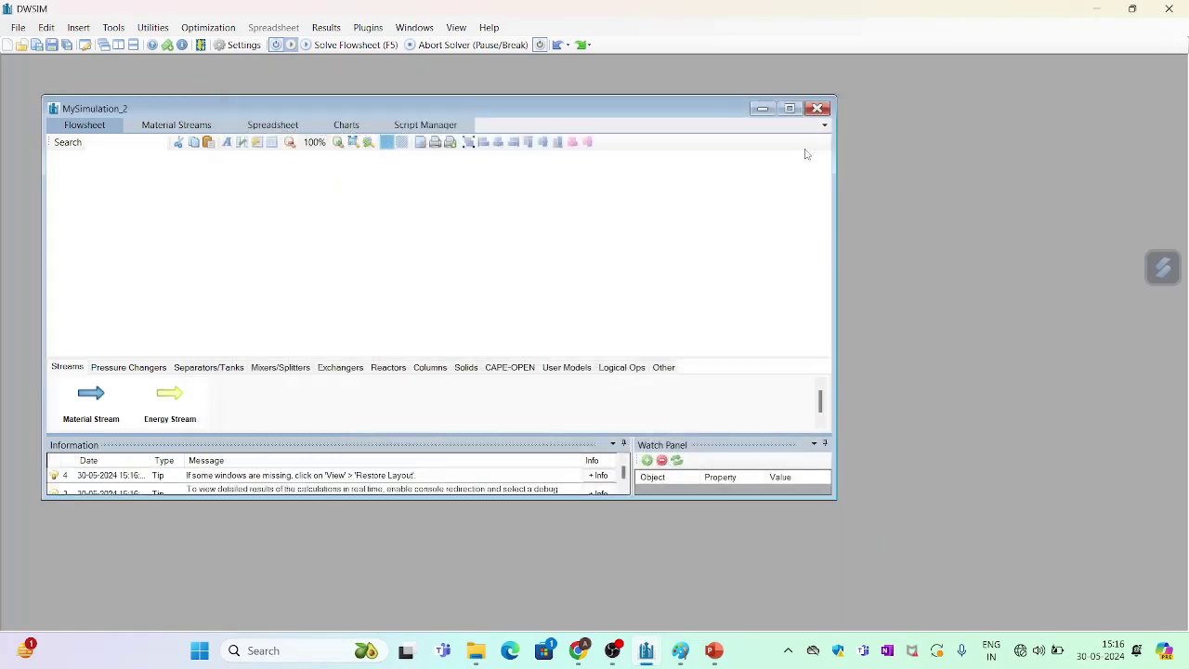
pyautogui.click(789, 109)
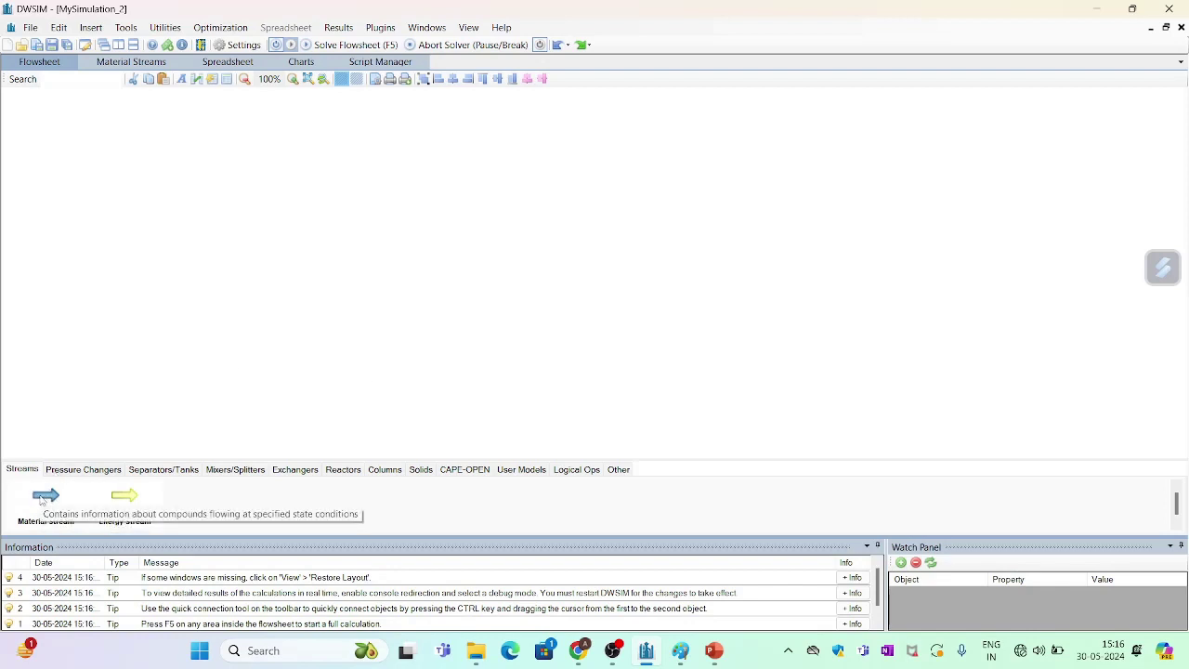
# Place a material stream in the flowsheet's left part and rename it FEED
pyautogui.moveTo(45, 501); pyautogui.dragTo(144, 251)
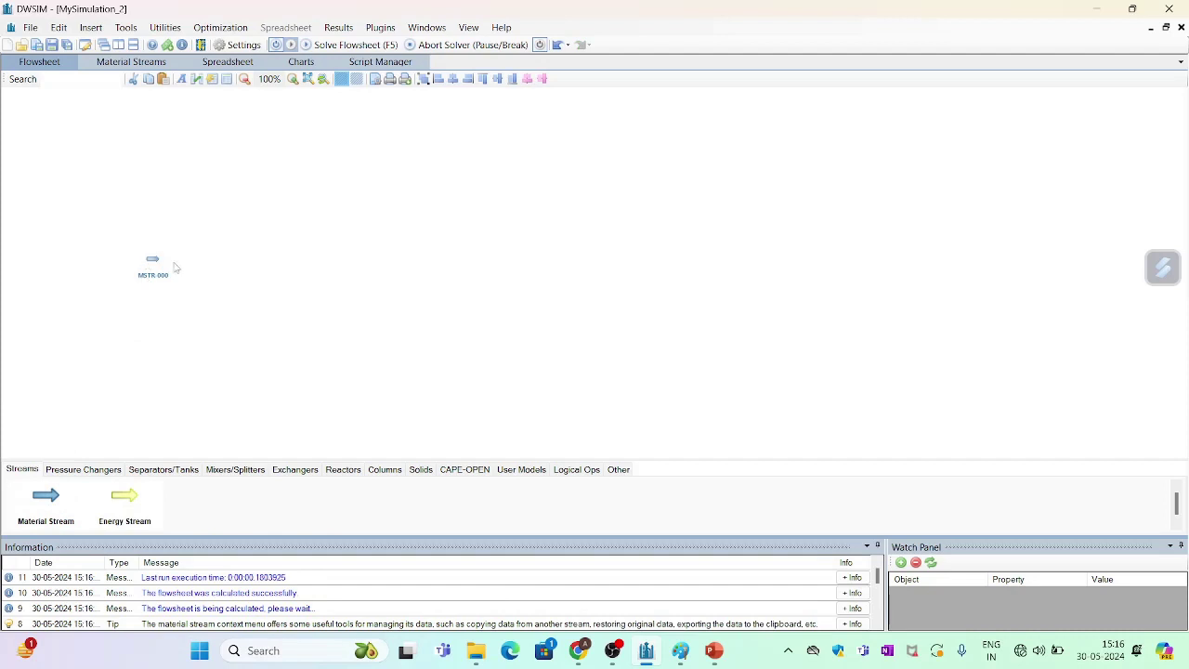
pyautogui.moveTo(152, 264)
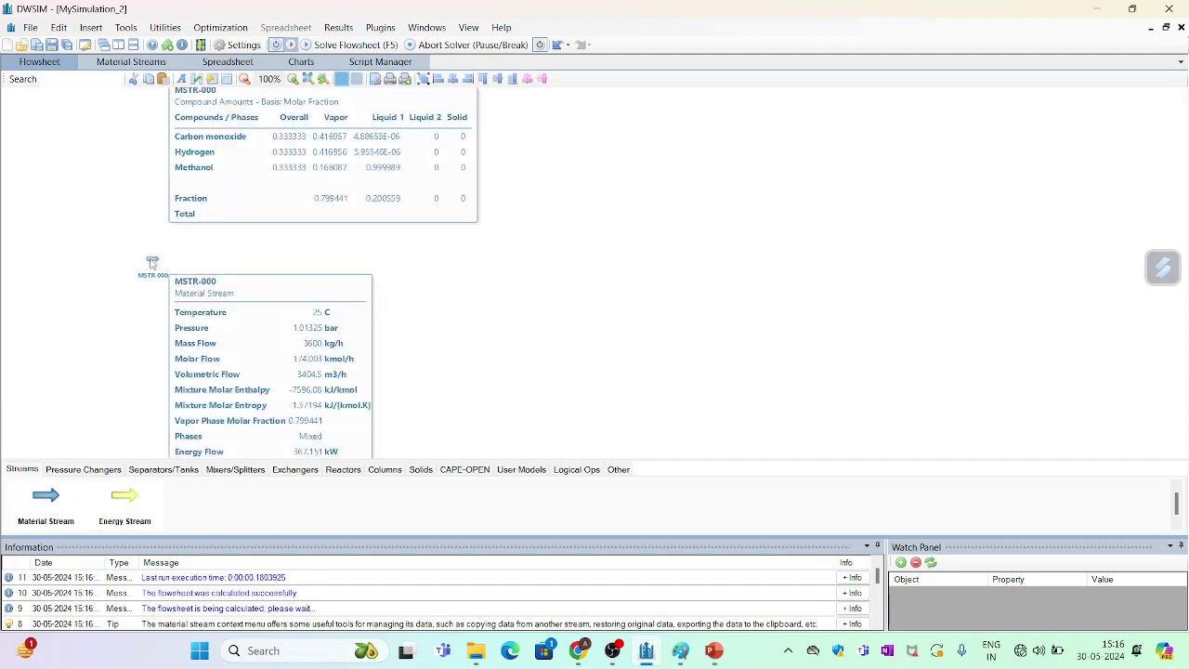
pyautogui.click(153, 264)
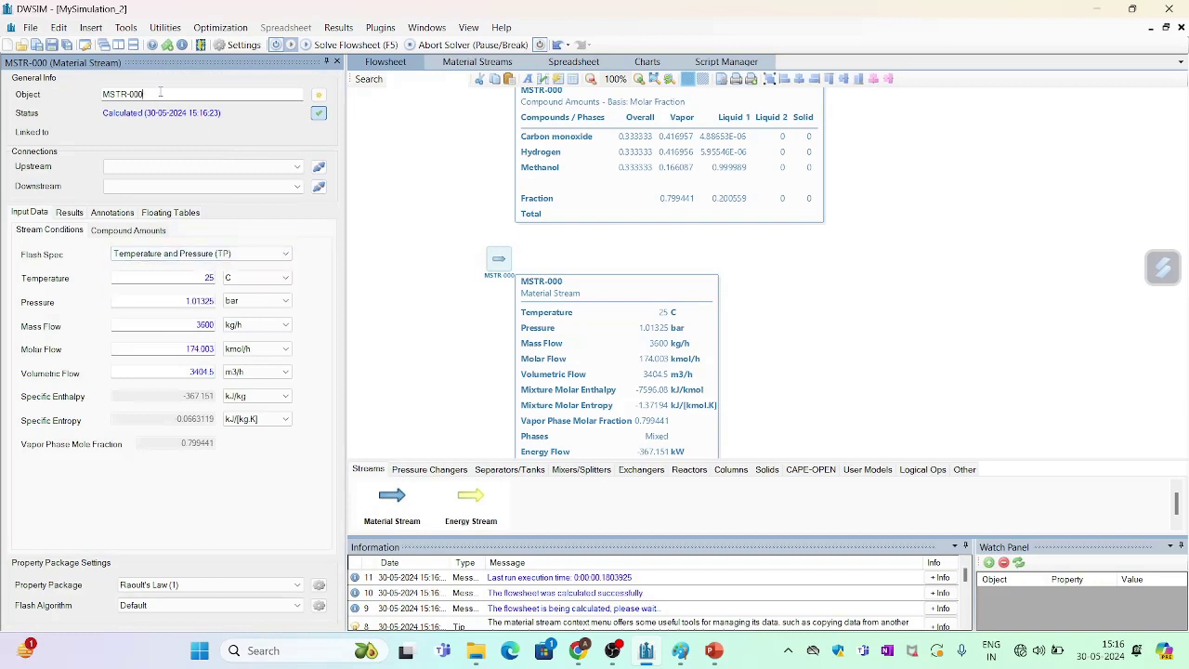
pyautogui.press('BackSpace')
pyautogui.press('BackSpace')
pyautogui.press('BackSpace')
pyautogui.press('BackSpace')
pyautogui.press('BackSpace')
pyautogui.press('BackSpace')
pyautogui.press('BackSpace')
pyautogui.press('BackSpace')
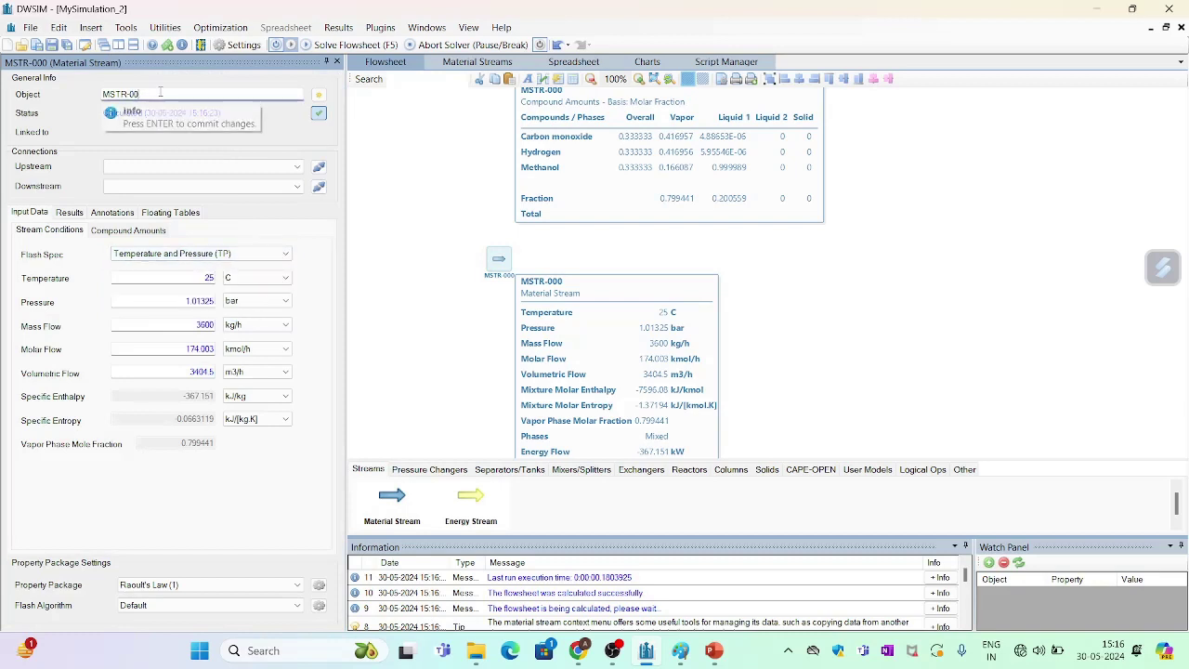
pyautogui.write('FEED')
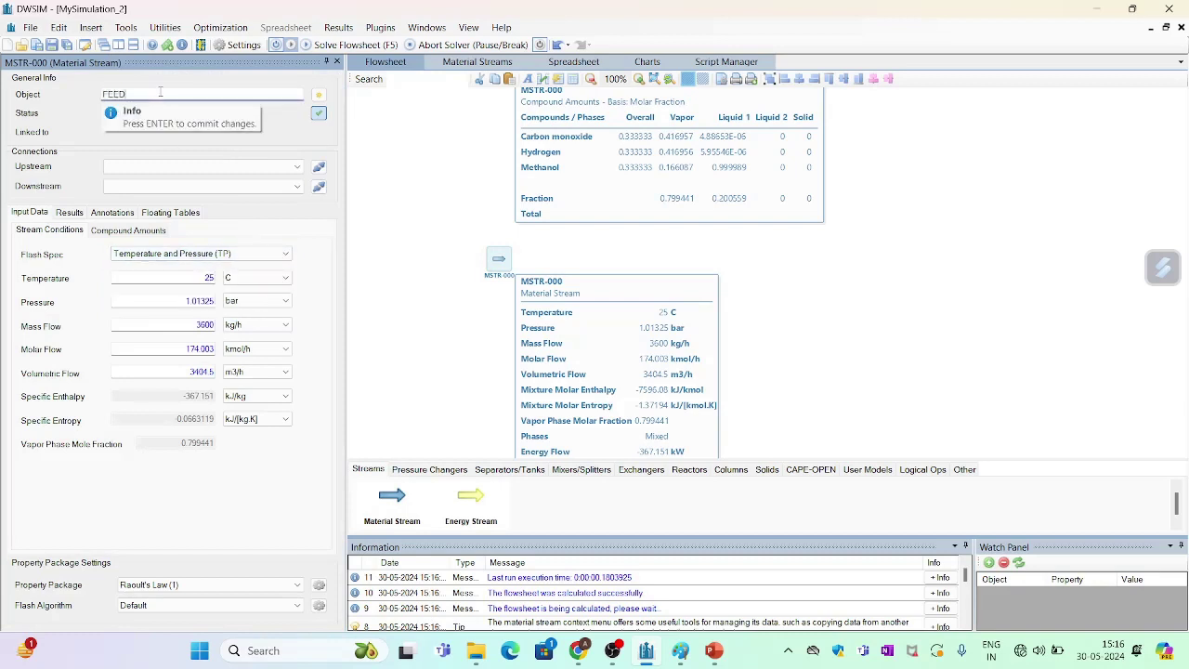
pyautogui.press('Return')
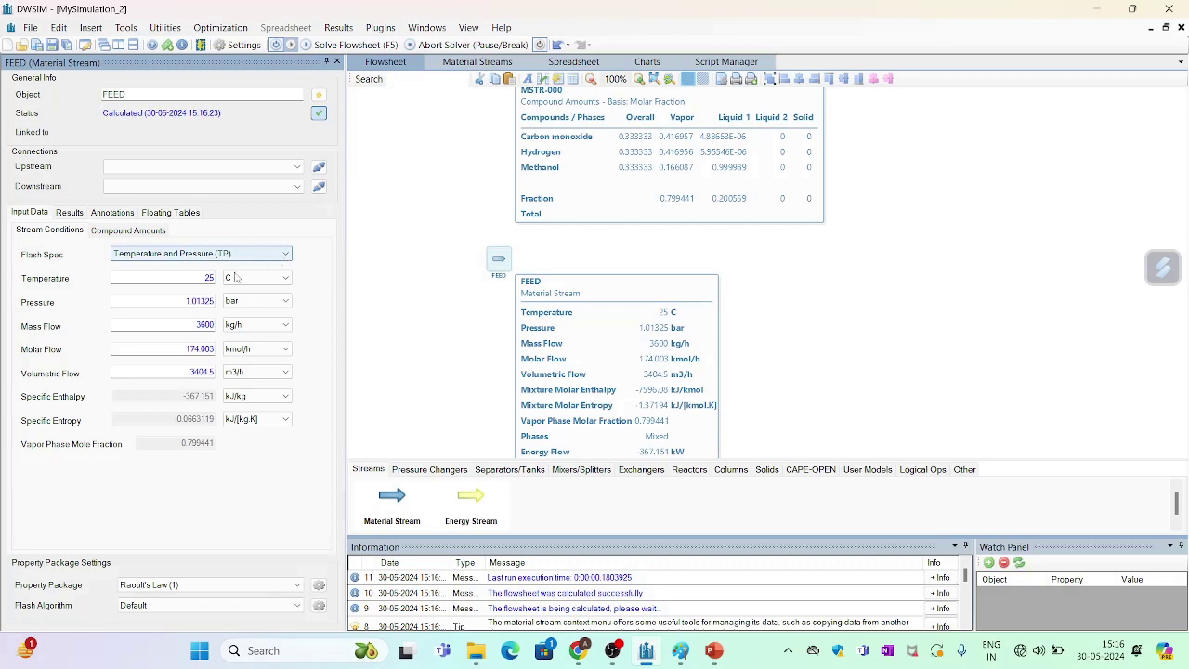
# Check the inlet conditions on the PowerPoint slide and set the FEED stream to 320 °C, 70 bar and 1500 kg/h mass flow
pyautogui.doubleClick(210, 277)
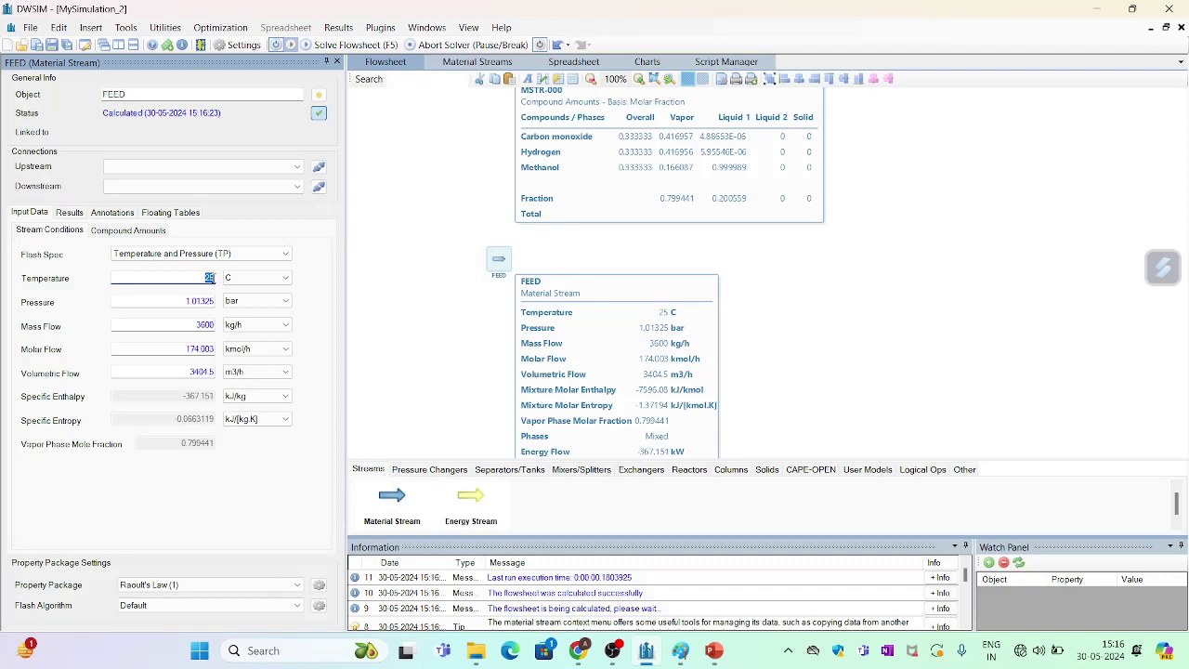
pyautogui.click(715, 652)
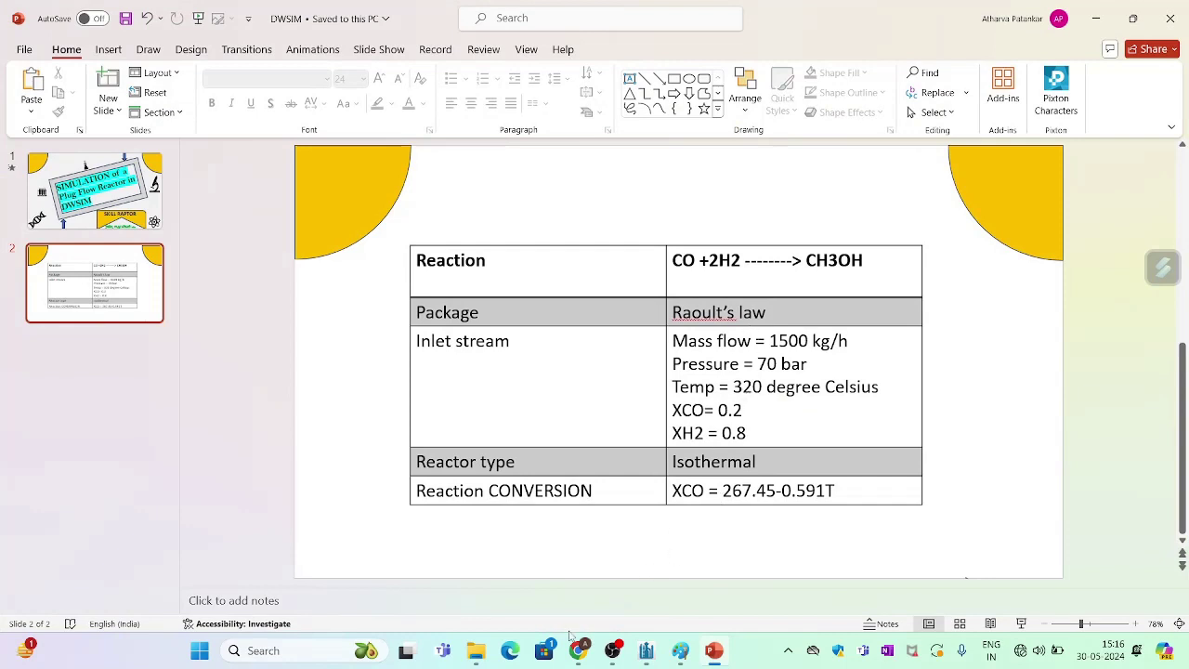
pyautogui.click(650, 652)
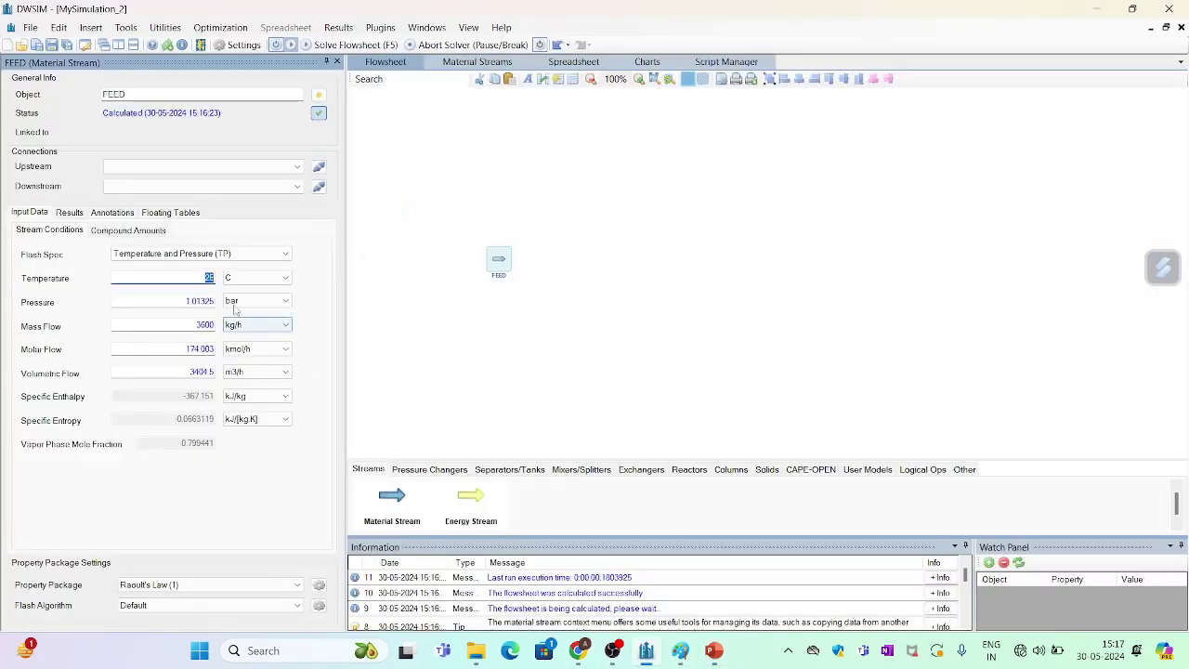
pyautogui.write('320')
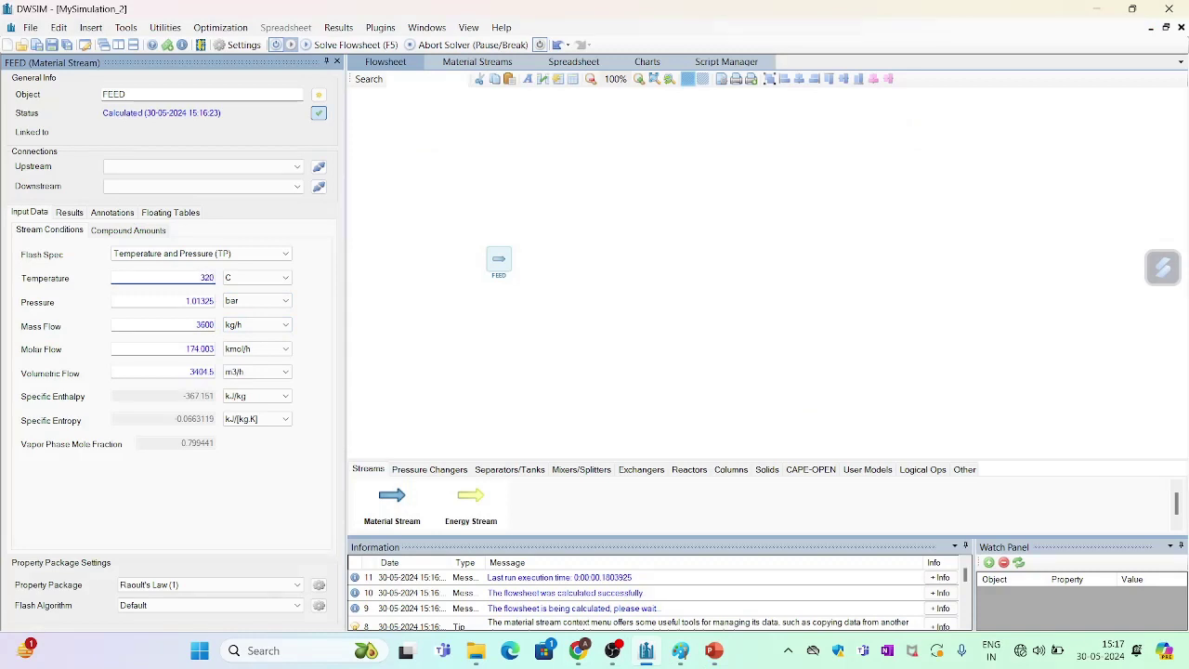
pyautogui.press('Return')
pyautogui.press('Tab')
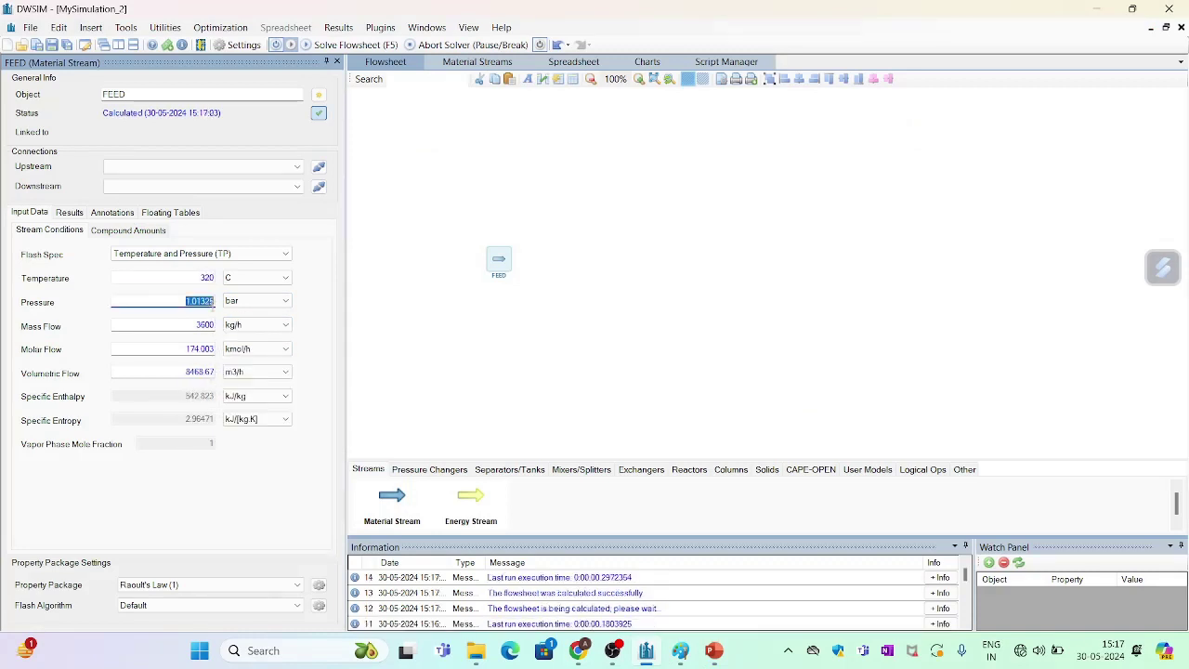
pyautogui.write('70')
pyautogui.press('Return')
pyautogui.doubleClick(205, 326)
pyautogui.write('1500')
pyautogui.press('Return')
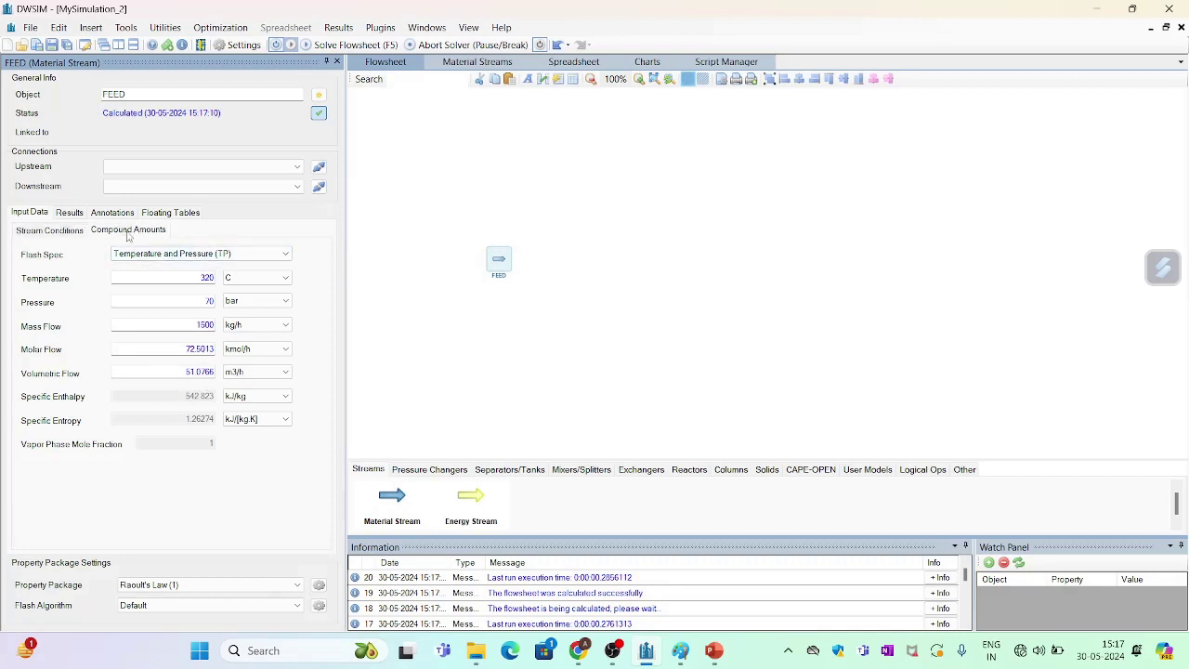
# Set the FEED mole fractions to 0.2 carbon monoxide, 0.8 hydrogen and 0 methanol and accept the changes
pyautogui.click(128, 232)
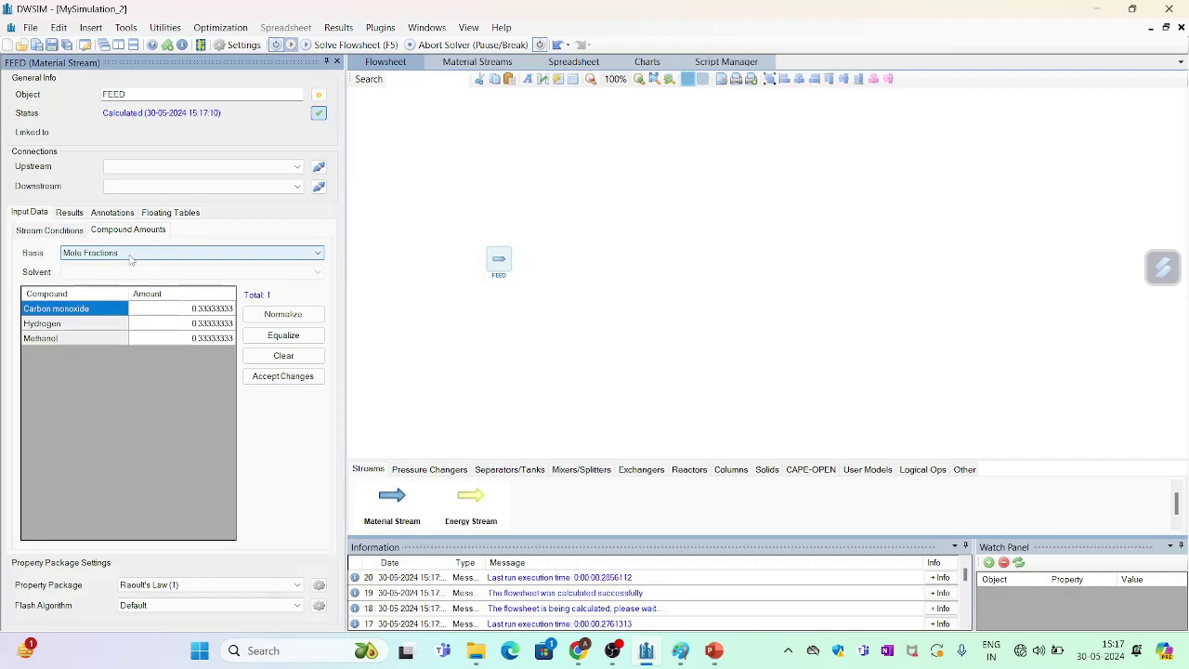
pyautogui.click(217, 314)
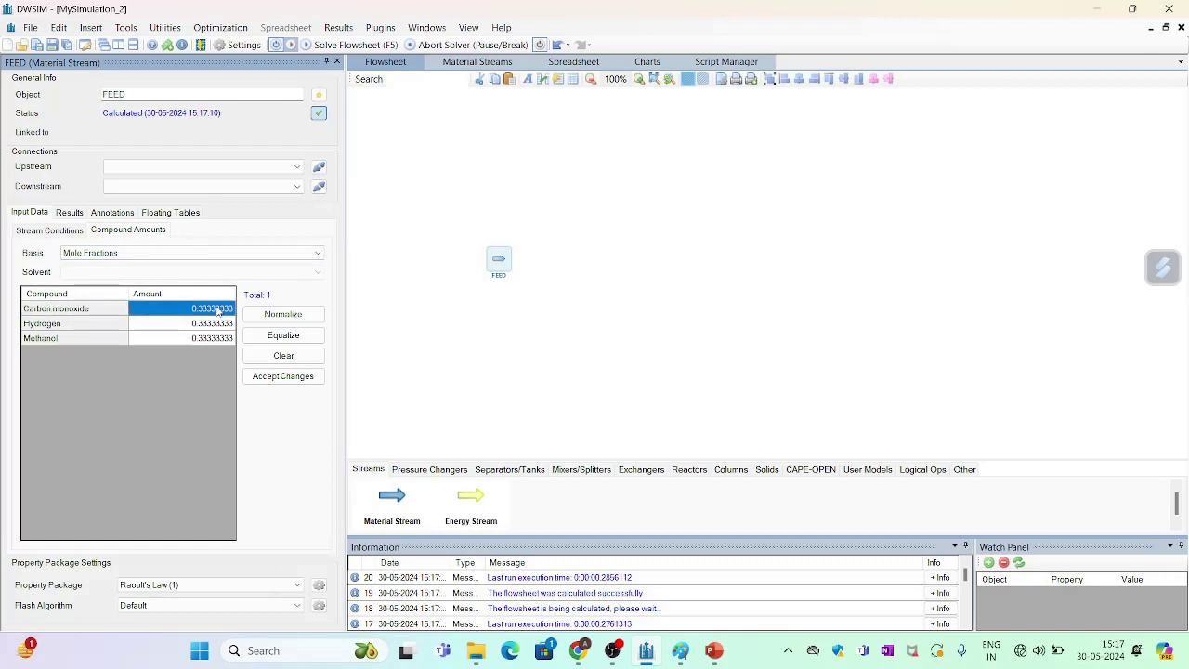
pyautogui.write('0.2')
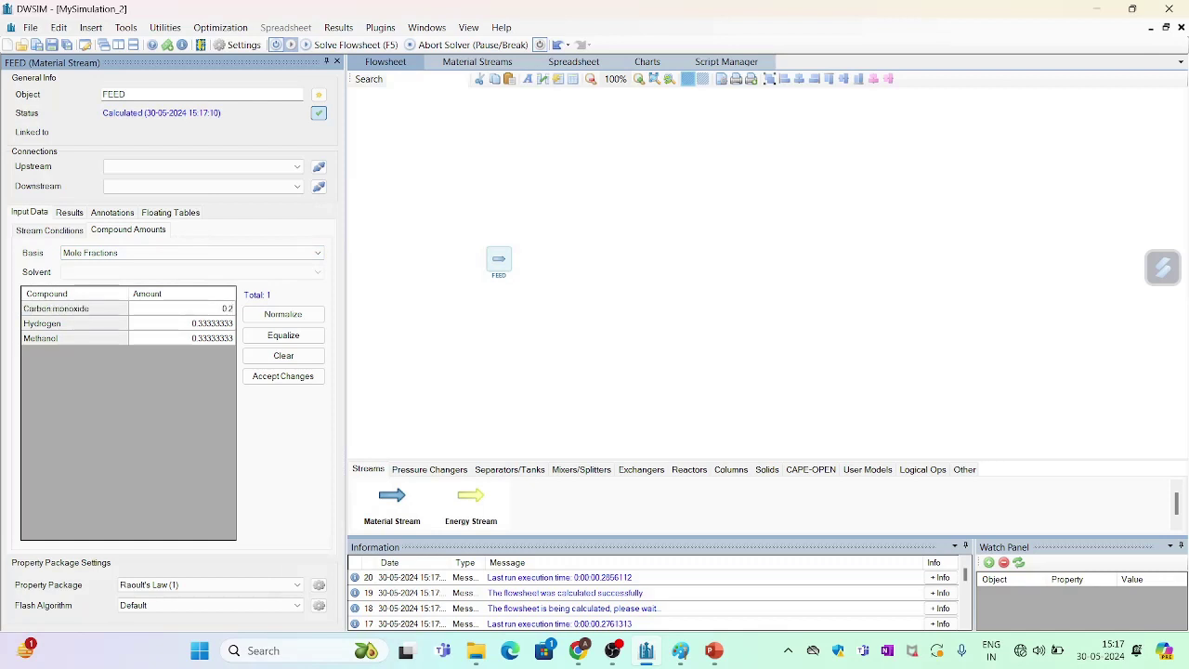
pyautogui.press('Return')
pyautogui.write('0.8')
pyautogui.press('Return')
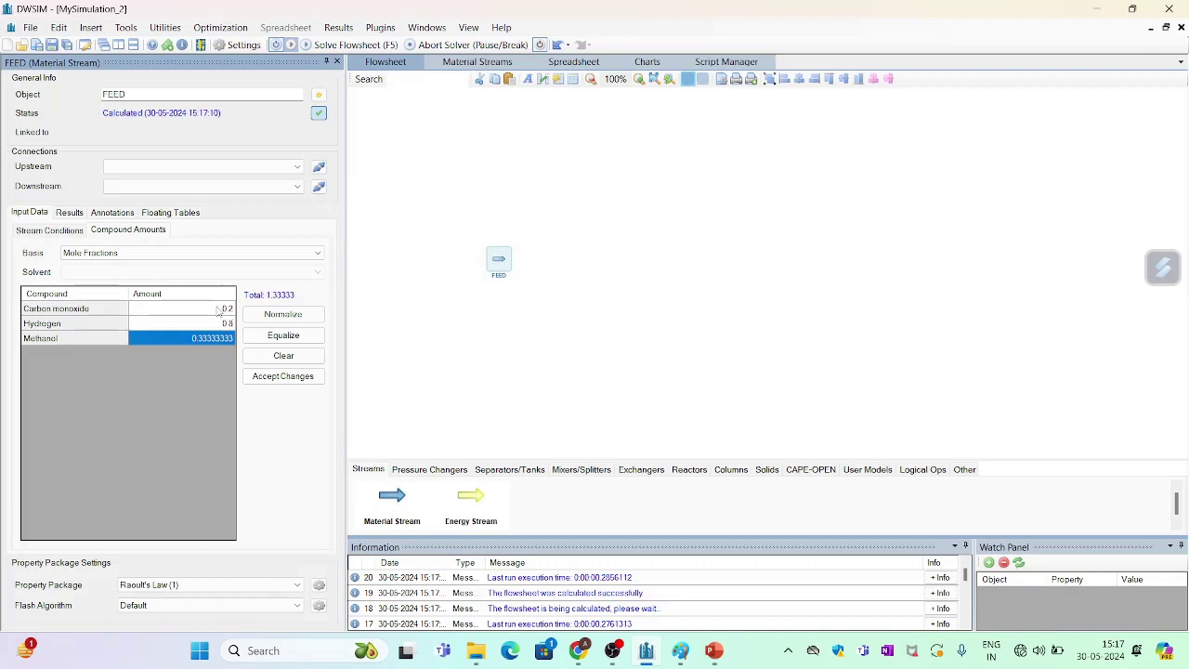
pyautogui.write('0')
pyautogui.press('Return')
pyautogui.click(274, 380)
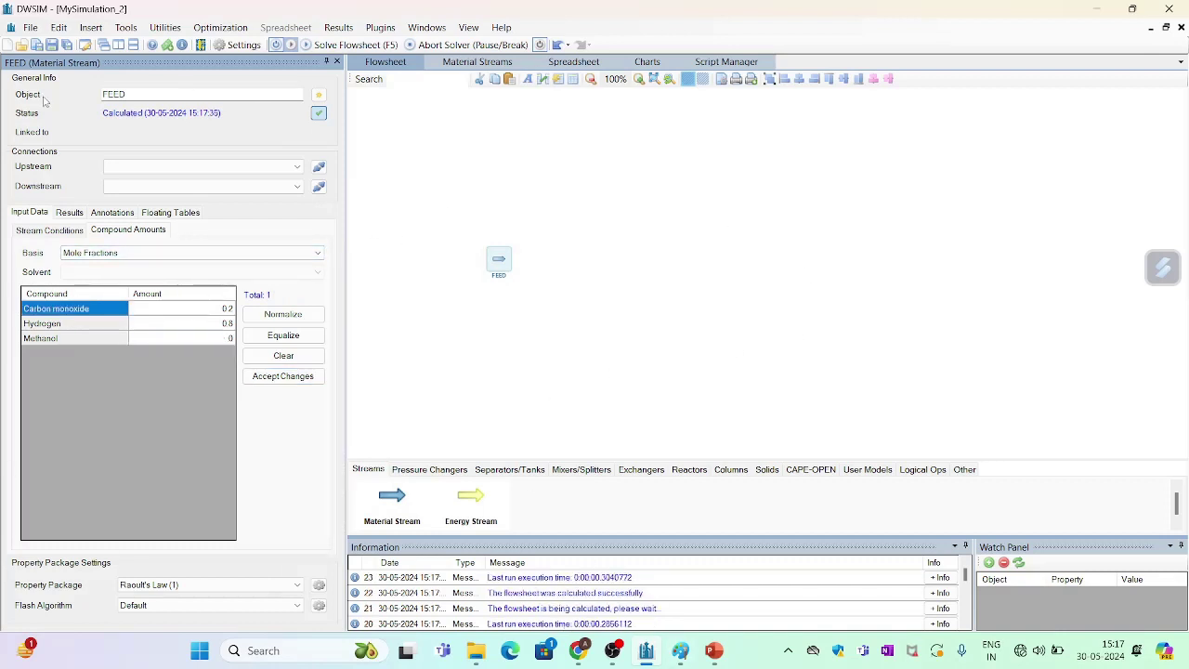
# Start a new conversion reaction in the simulation settings
pyautogui.click(59, 28)
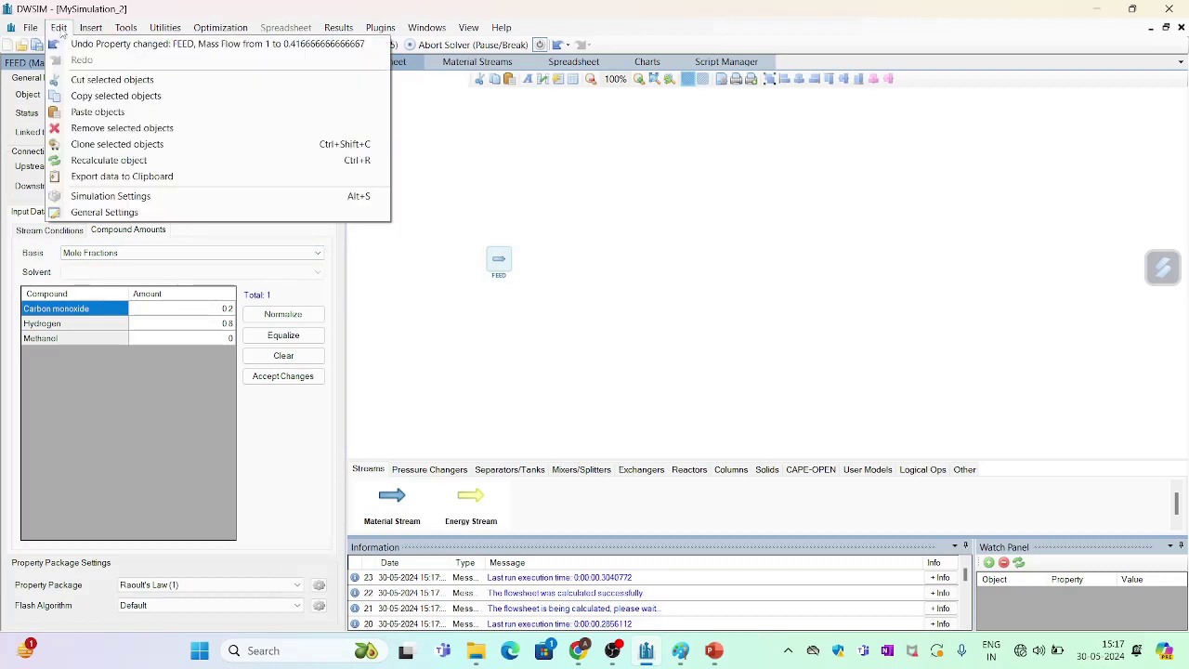
pyautogui.click(110, 196)
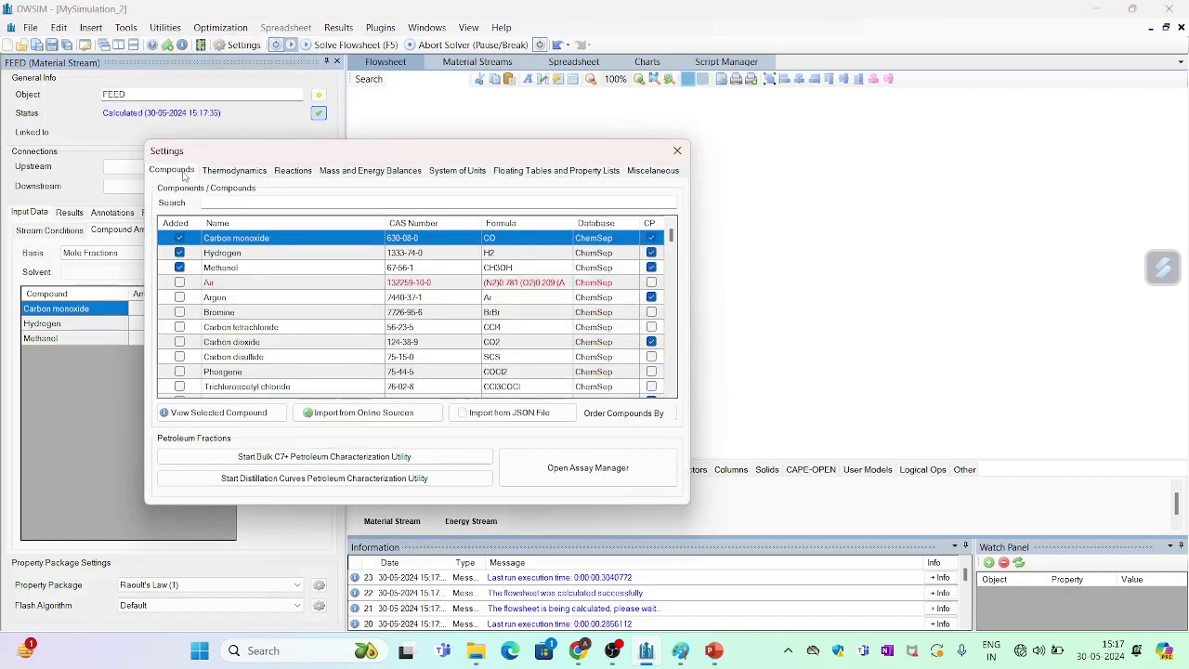
pyautogui.click(293, 172)
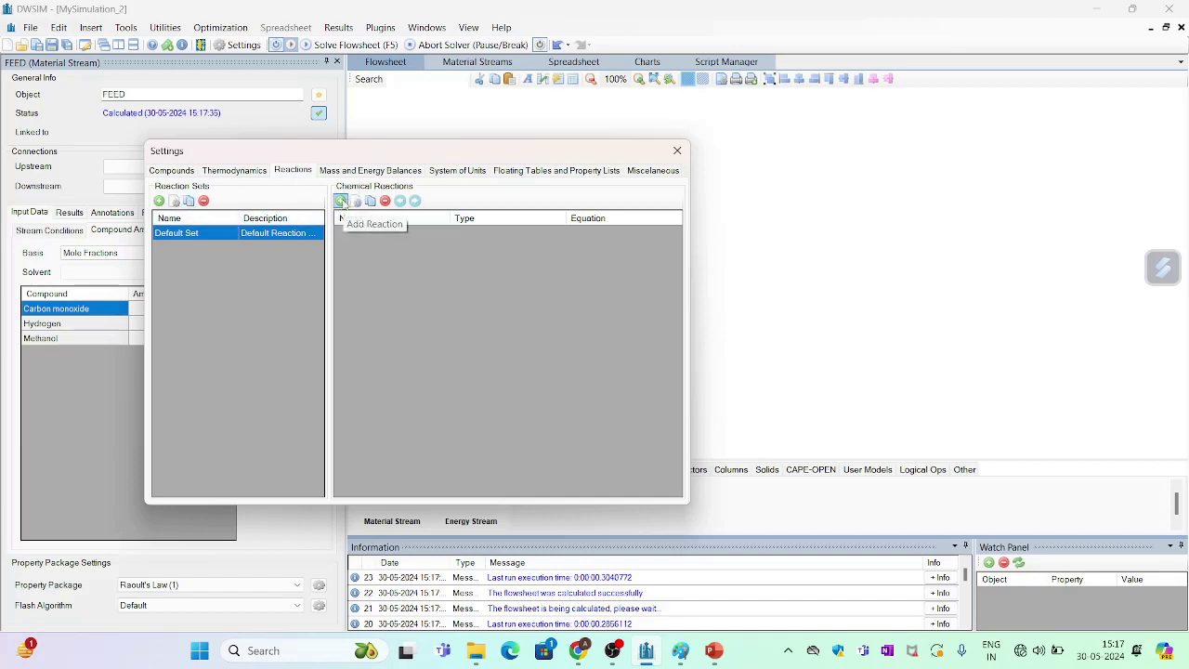
pyautogui.click(341, 202)
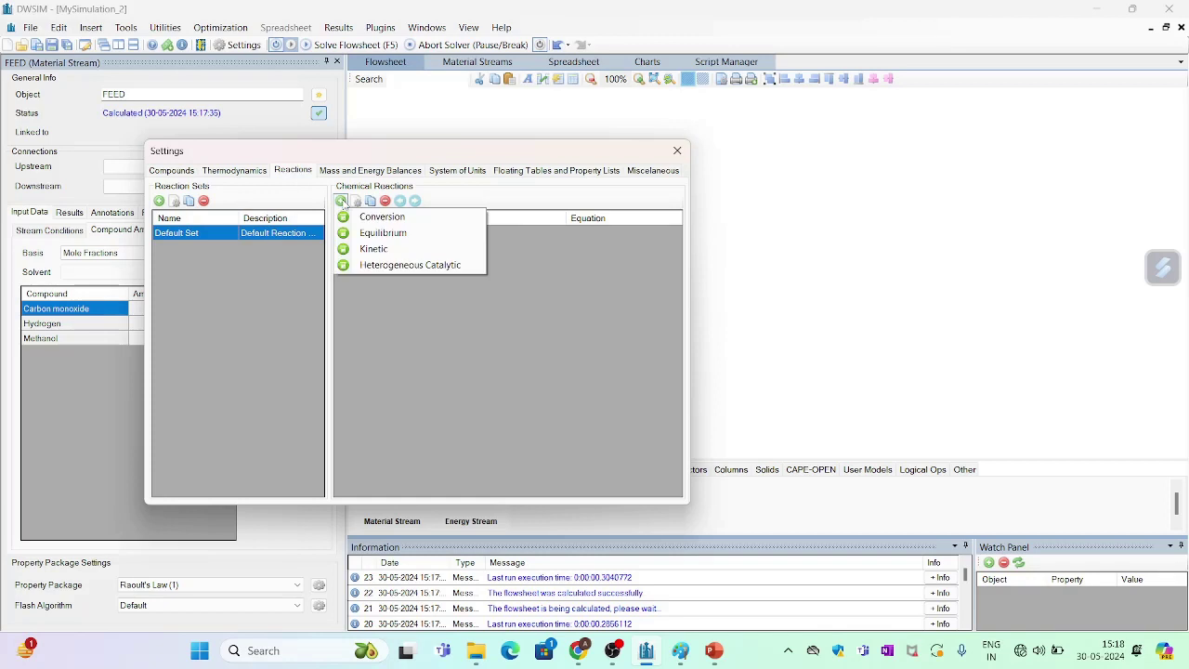
pyautogui.click(341, 203)
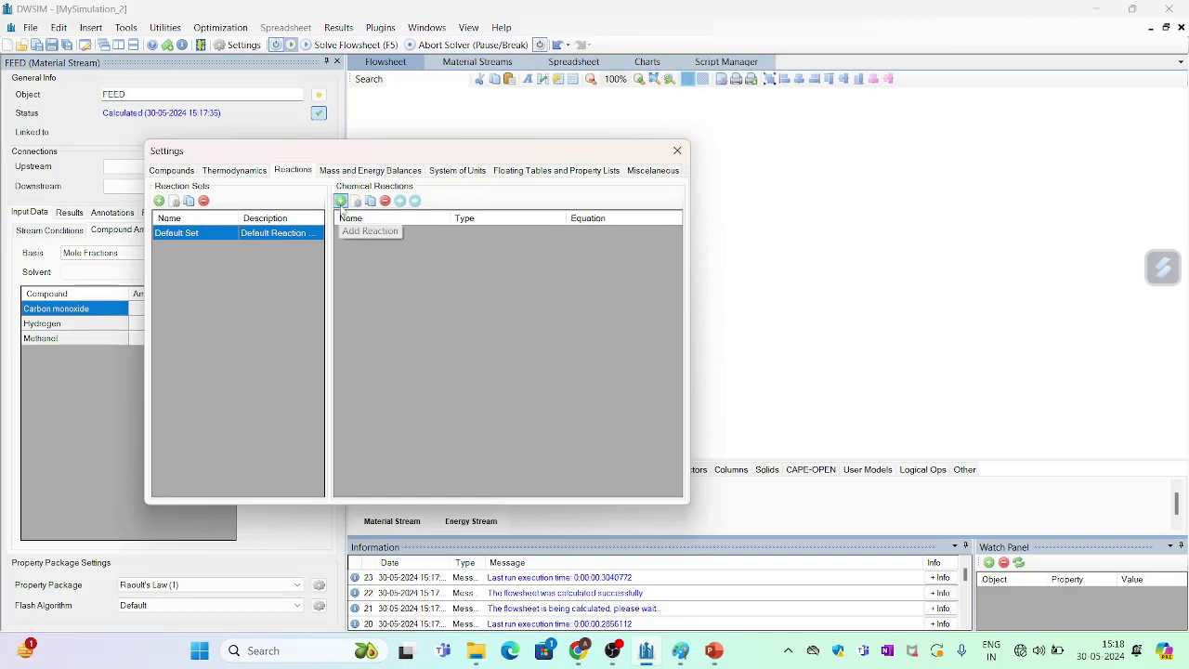
pyautogui.click(340, 202)
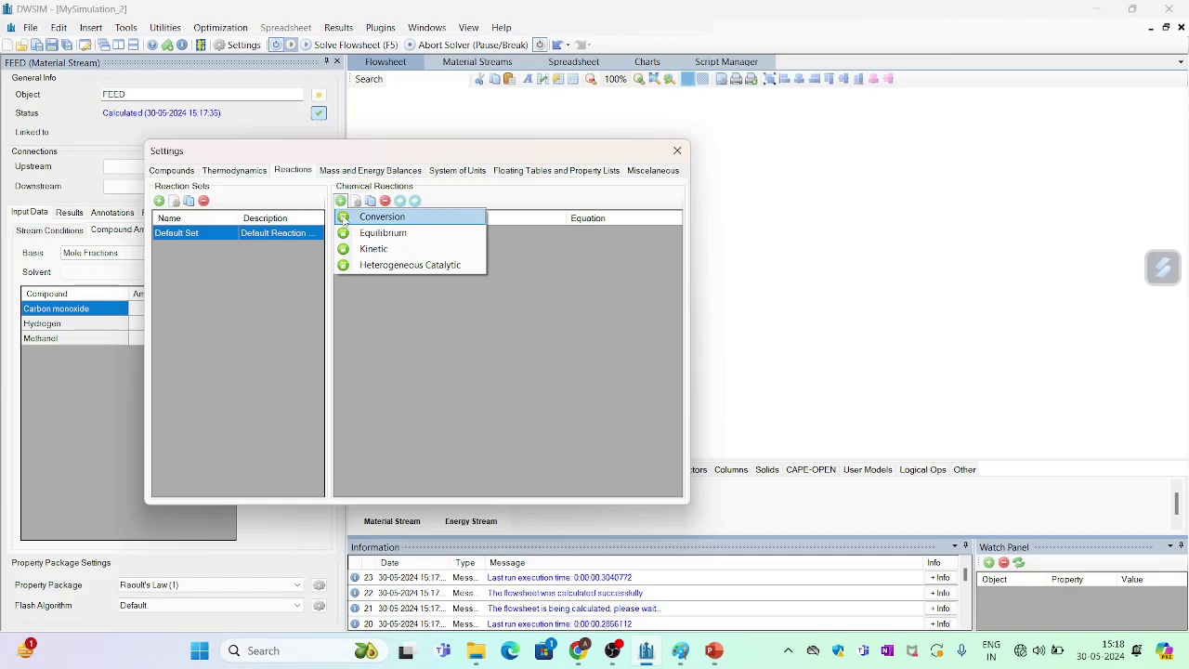
pyautogui.click(344, 220)
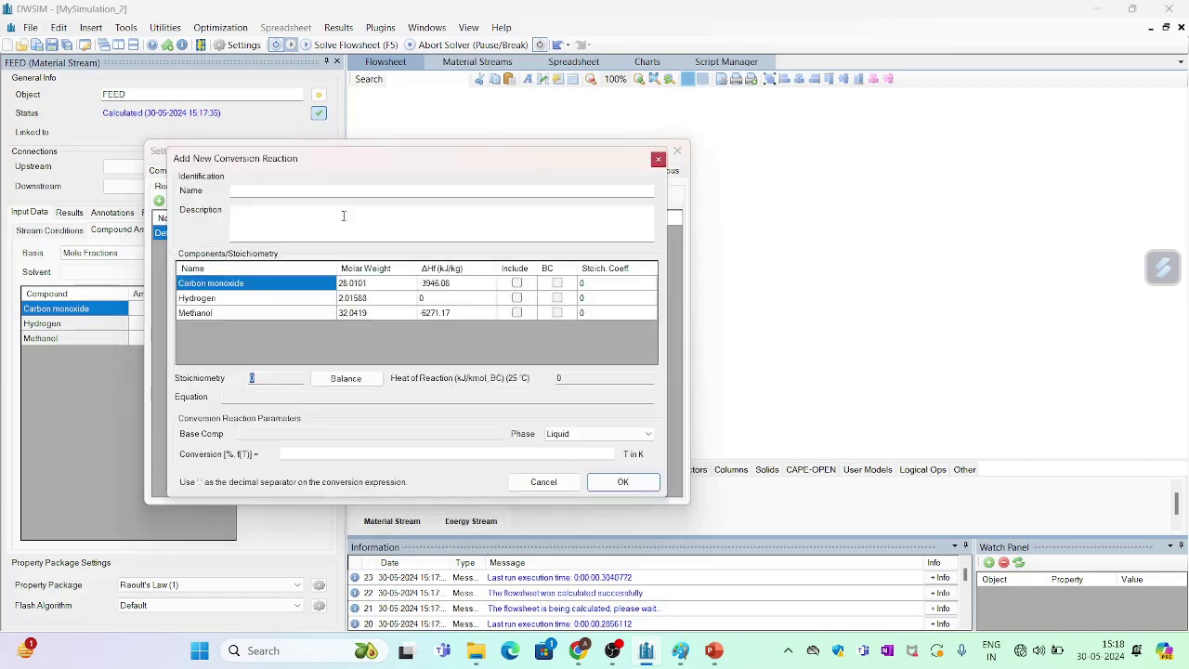
# Name the reaction METHANOL and describe it as "Conversion reaction of carbon monoxide and hydrogen to form methanol"
pyautogui.click(319, 191)
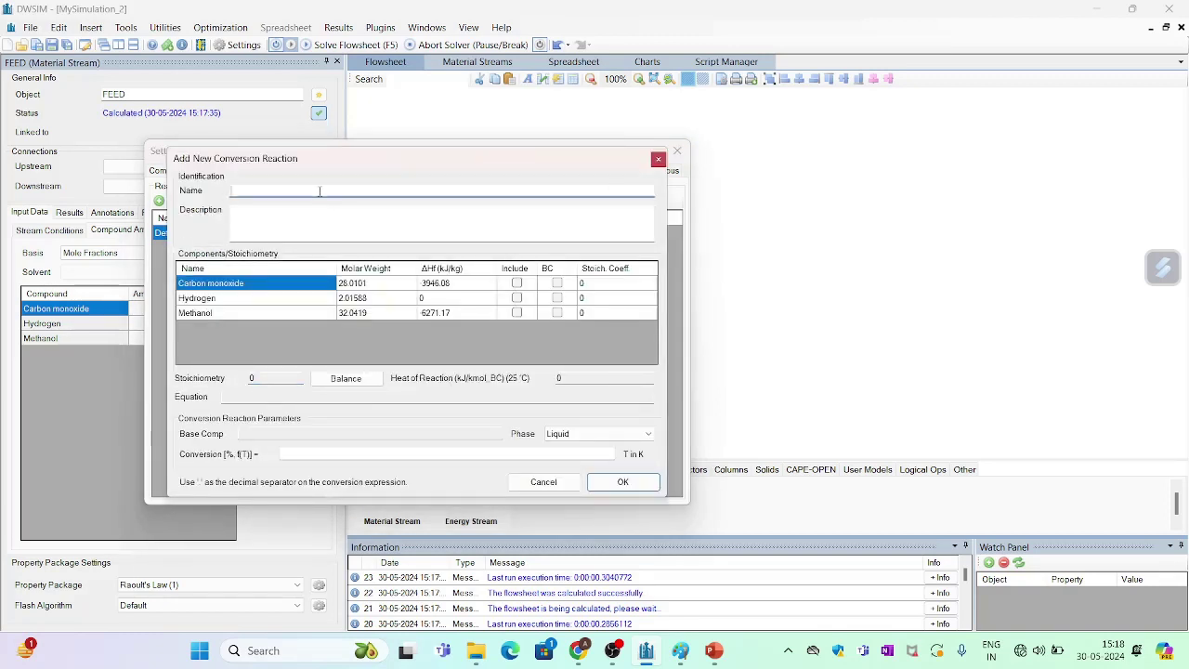
pyautogui.write('METHANOL')
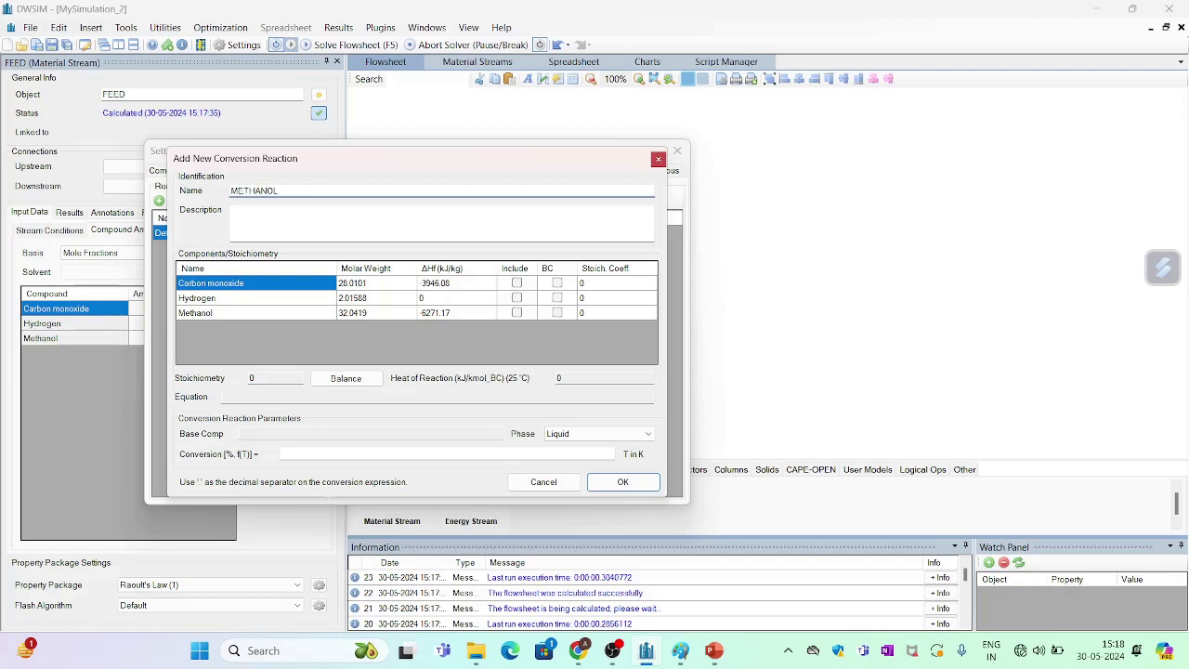
pyautogui.click(270, 208)
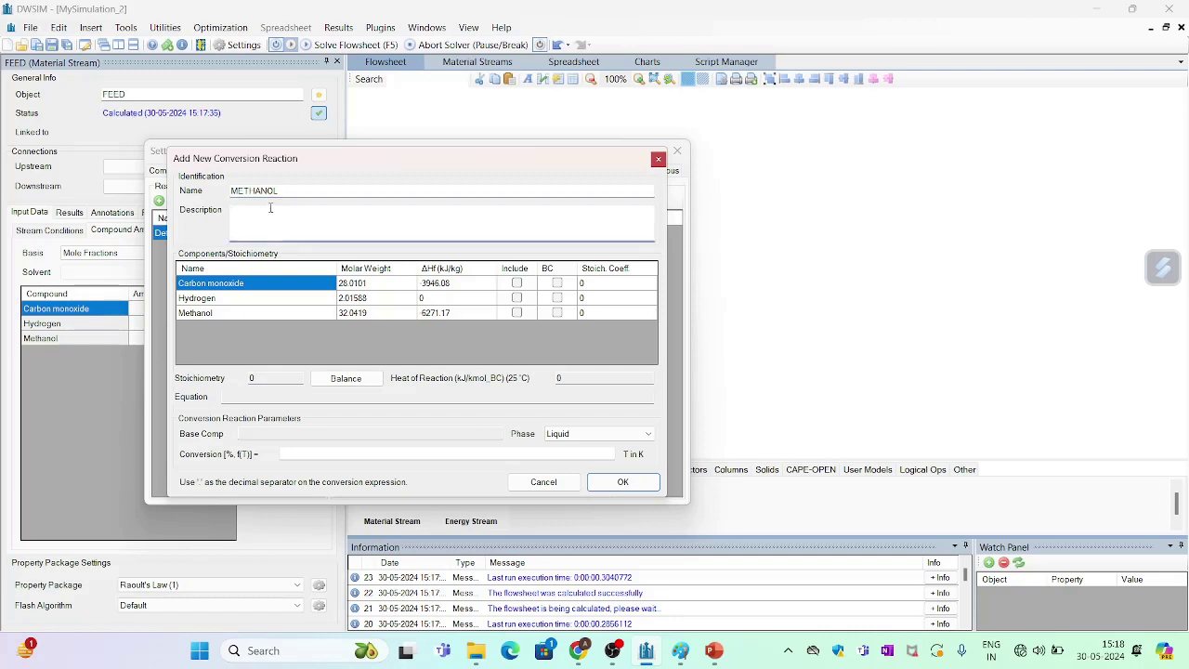
pyautogui.write('Conversion reaction of carb')
pyautogui.write('on monoxide and hydrogen ')
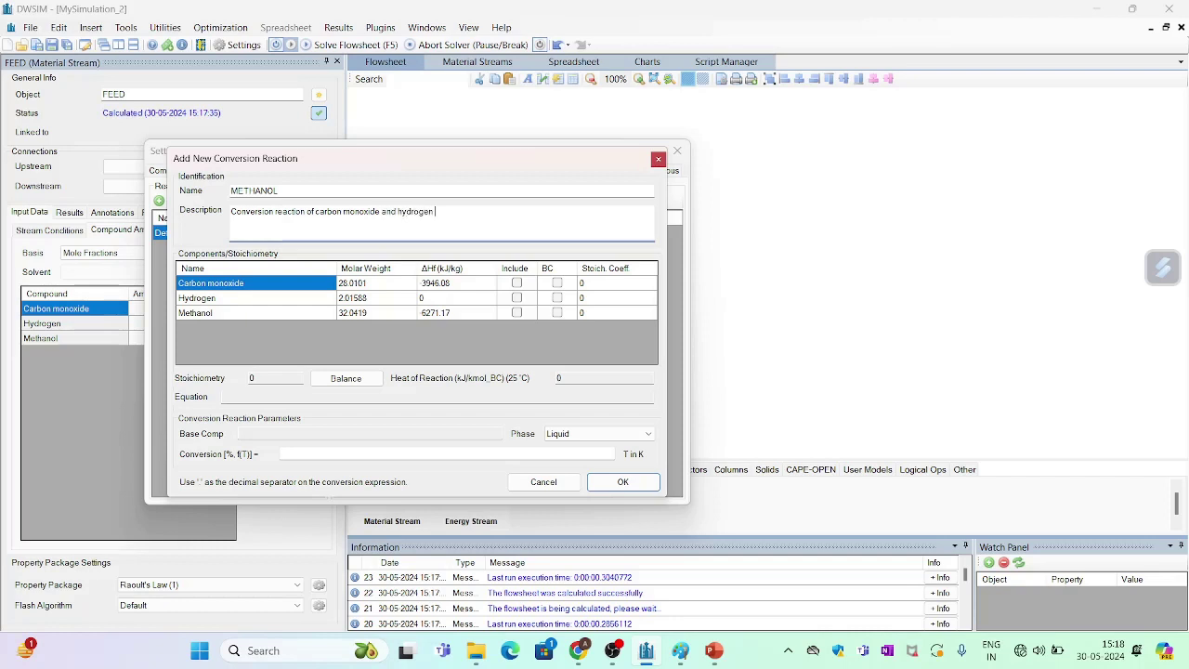
pyautogui.write('to form methanol')
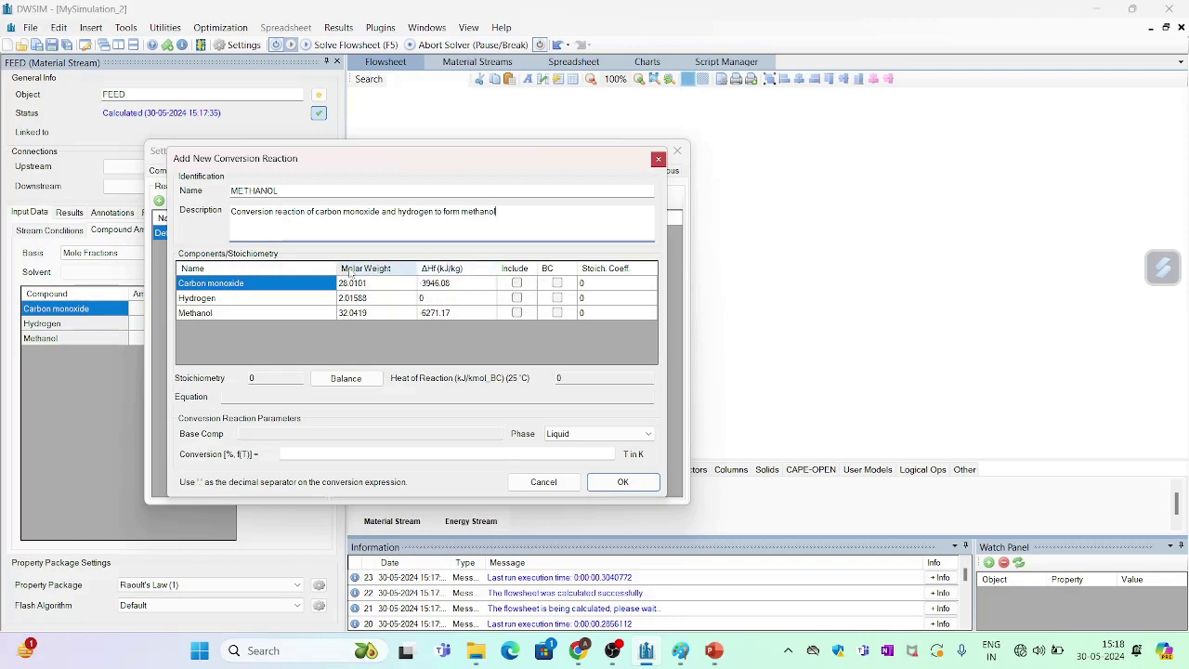
# Include carbon monoxide, hydrogen and methanol in the reaction and make carbon monoxide the base component
pyautogui.click(516, 283)
pyautogui.click(516, 297)
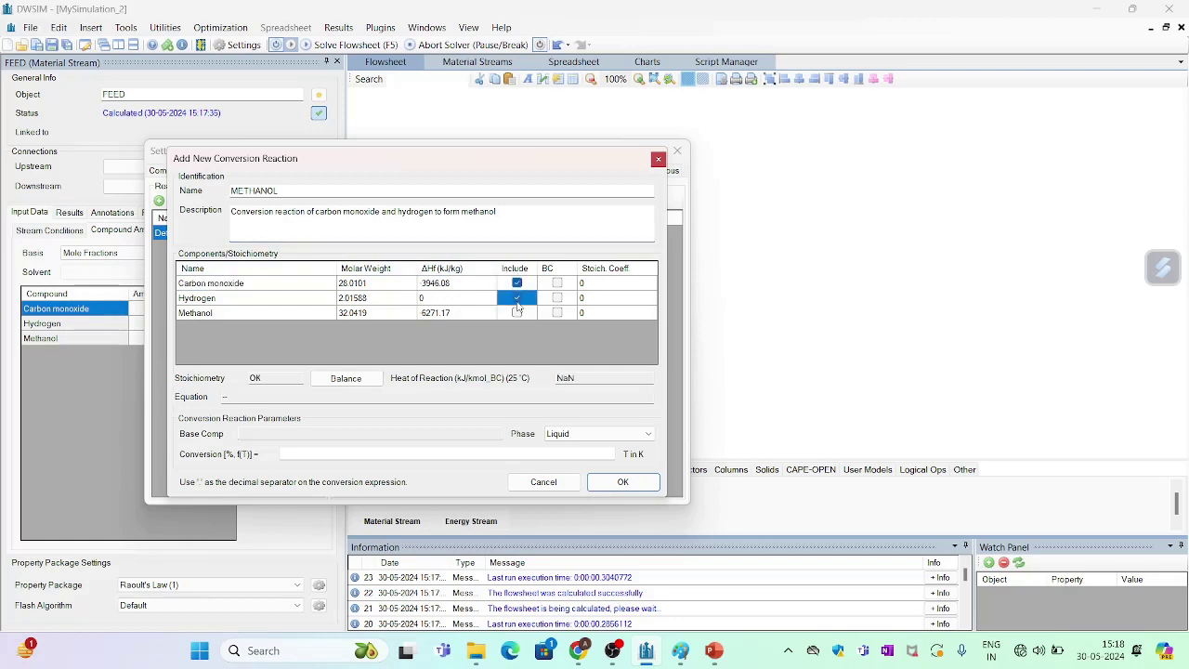
pyautogui.click(516, 312)
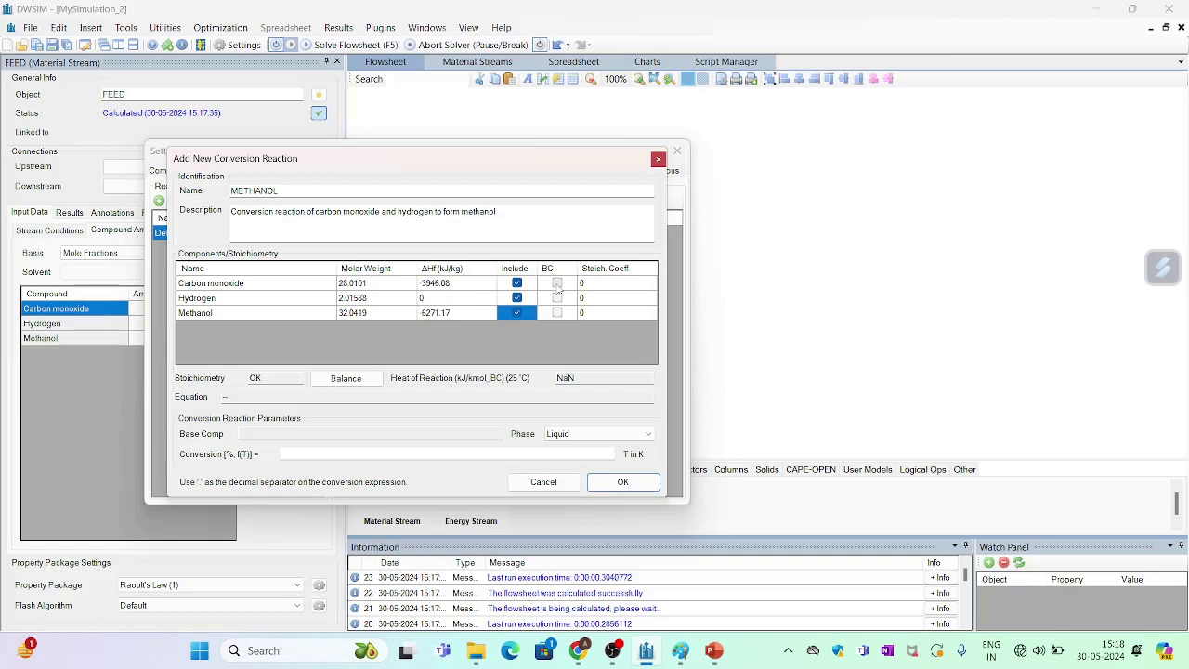
pyautogui.click(557, 284)
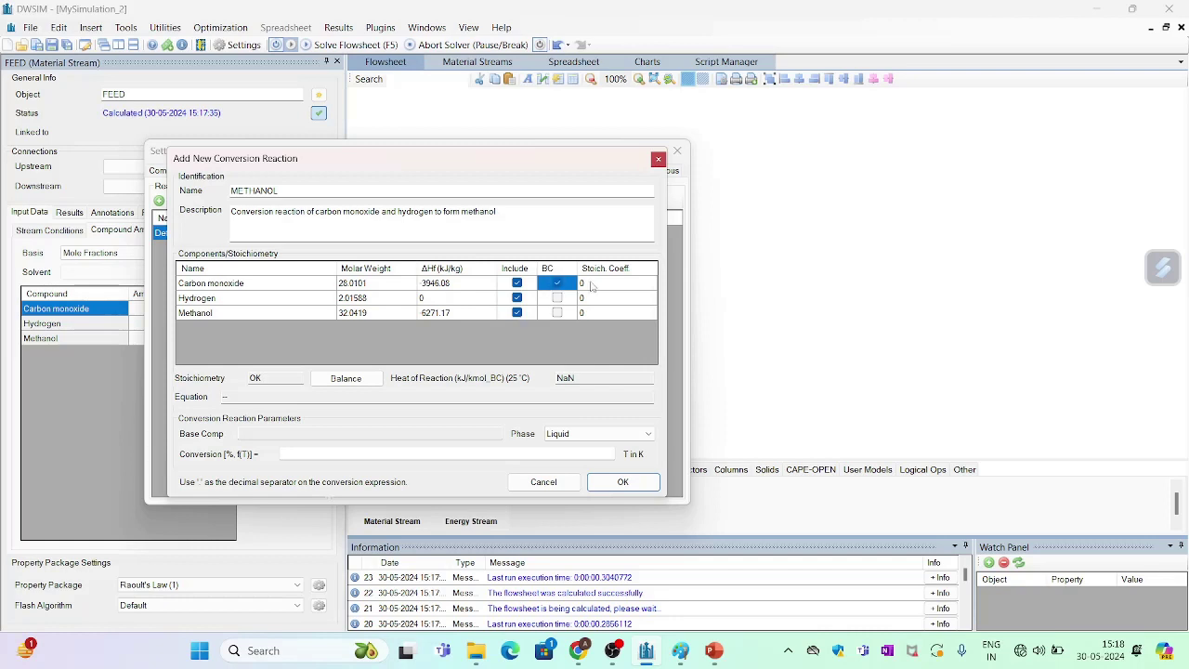
# Set the stoichiometric coefficients to -1 for carbon monoxide, -2 for hydrogen and 1 for methanol, and balance the reaction
pyautogui.click(592, 286)
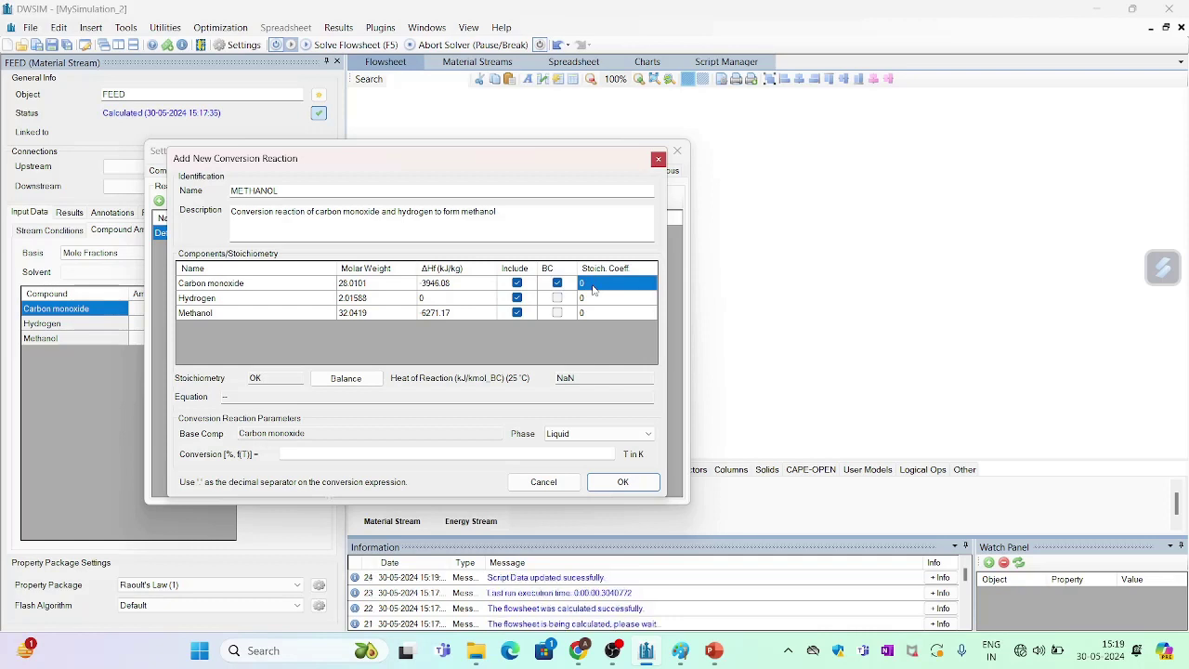
pyautogui.write('1')
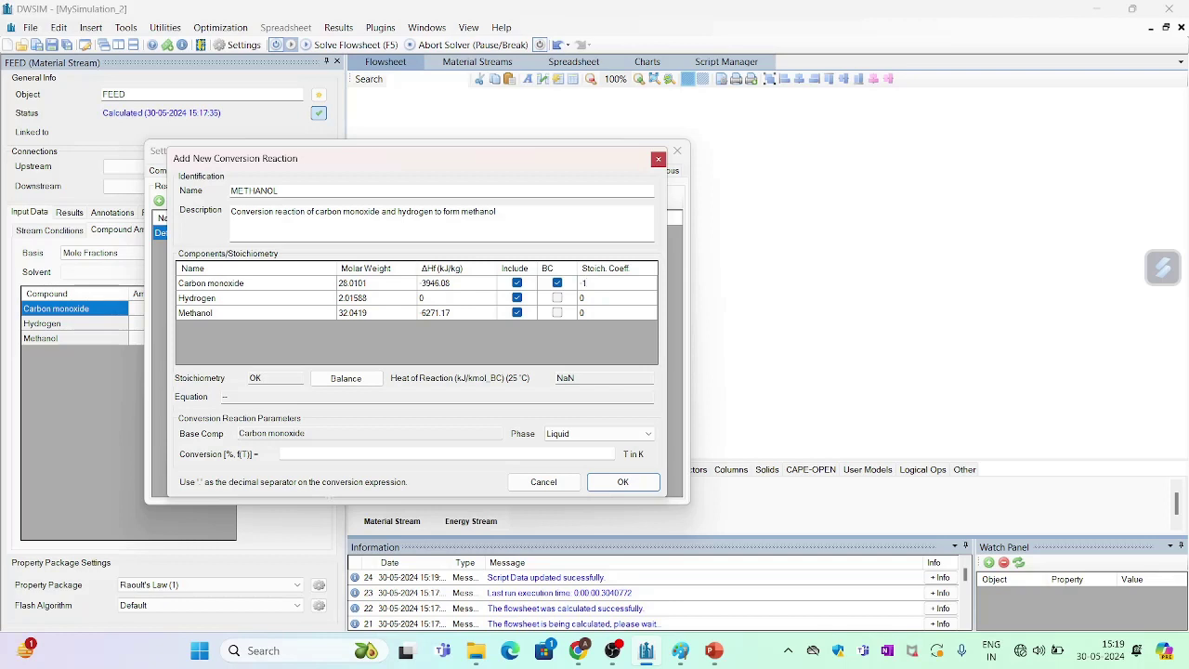
pyautogui.click(601, 303)
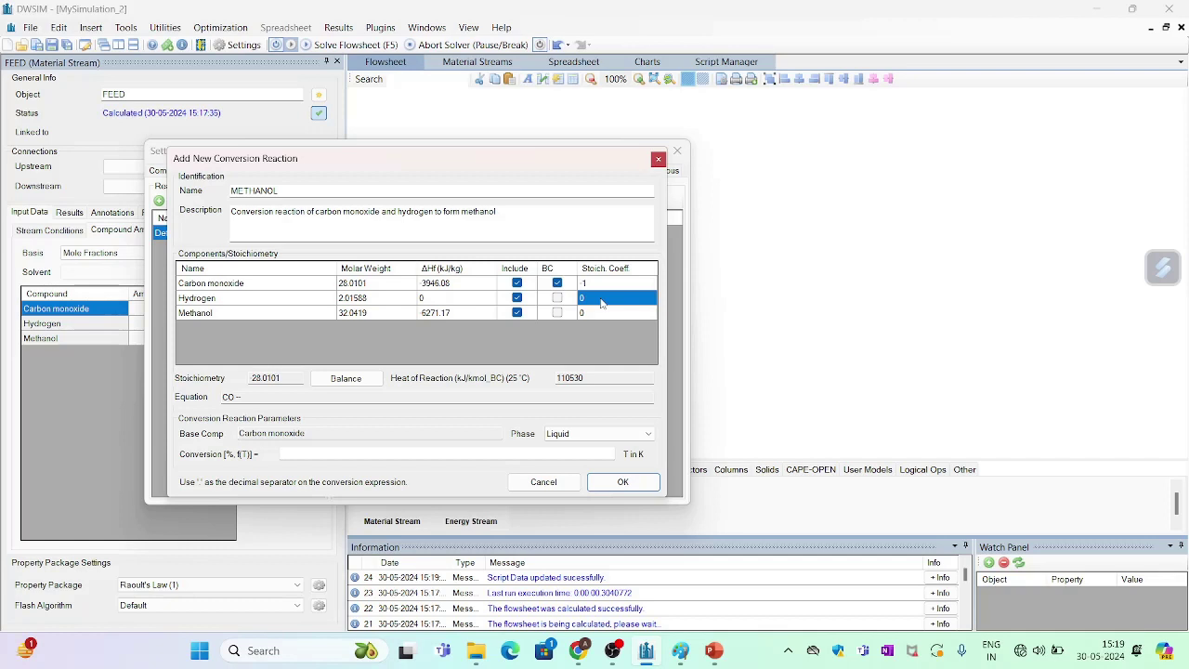
pyautogui.write('-')
pyautogui.click(596, 317)
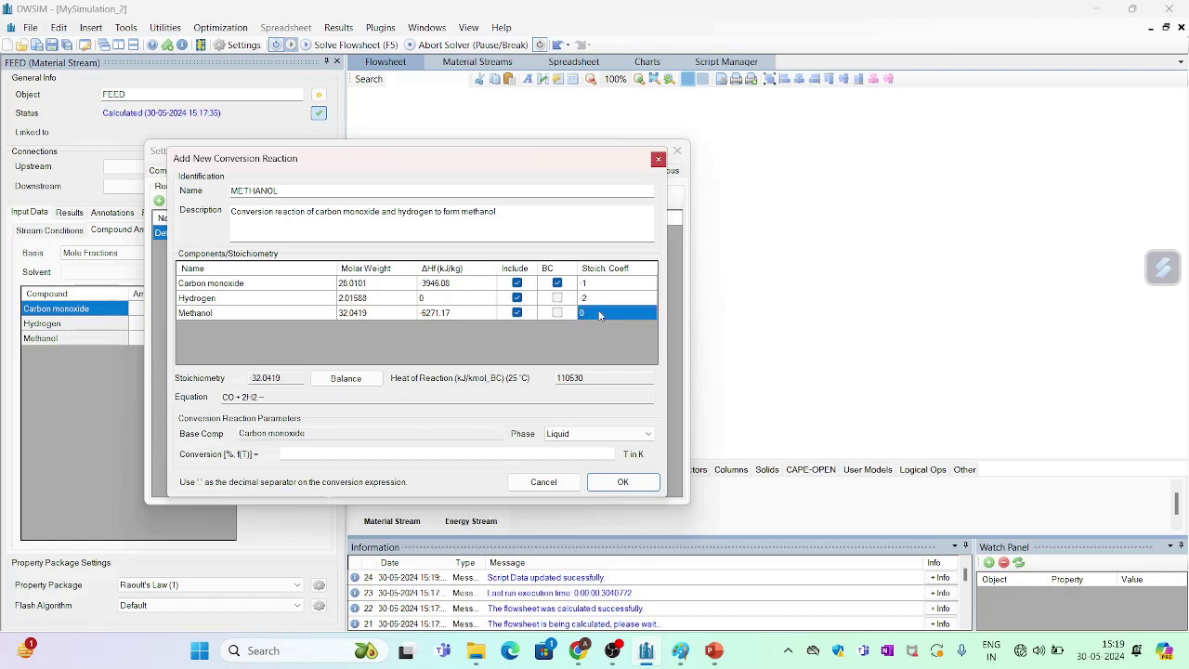
pyautogui.click(599, 314)
pyautogui.click(346, 377)
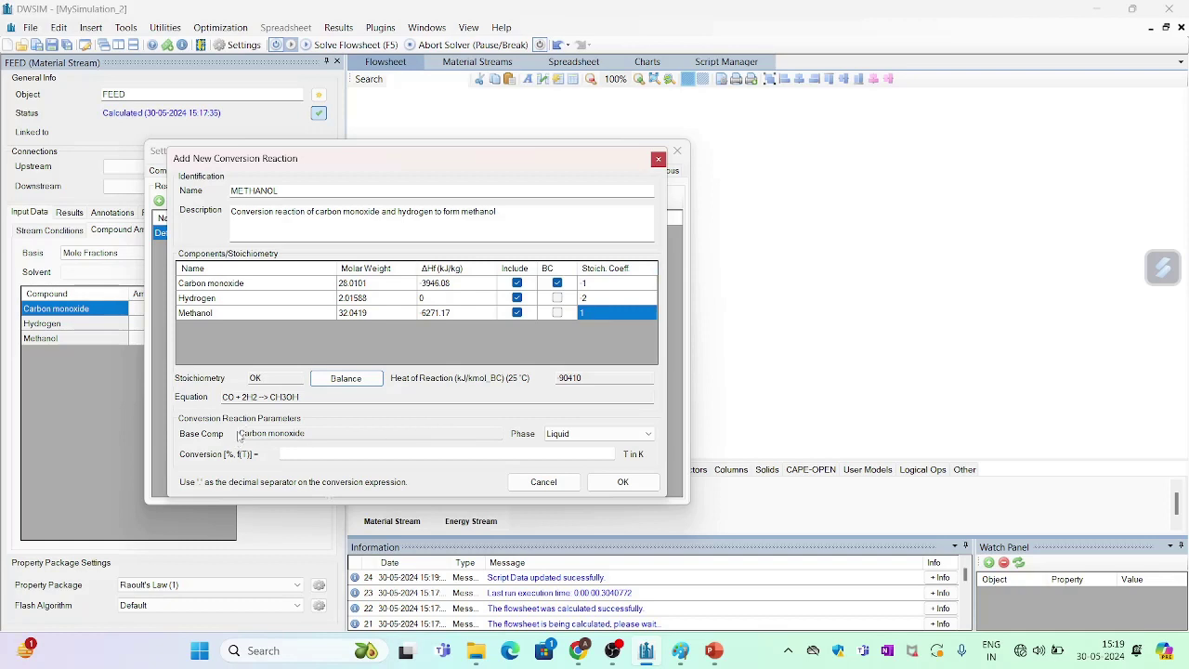
# Set the reaction phase to Vapor and the conversion expression to 267.45-0.591*(T-273), then save the reaction and close the settings
pyautogui.click(598, 433)
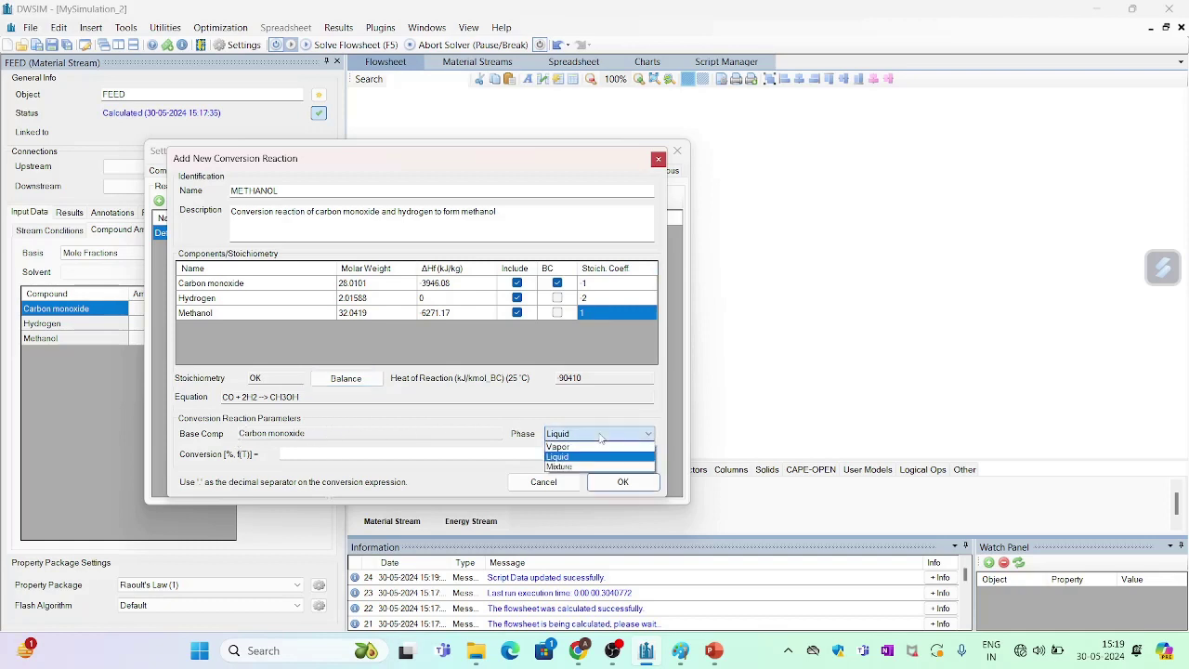
pyautogui.click(594, 452)
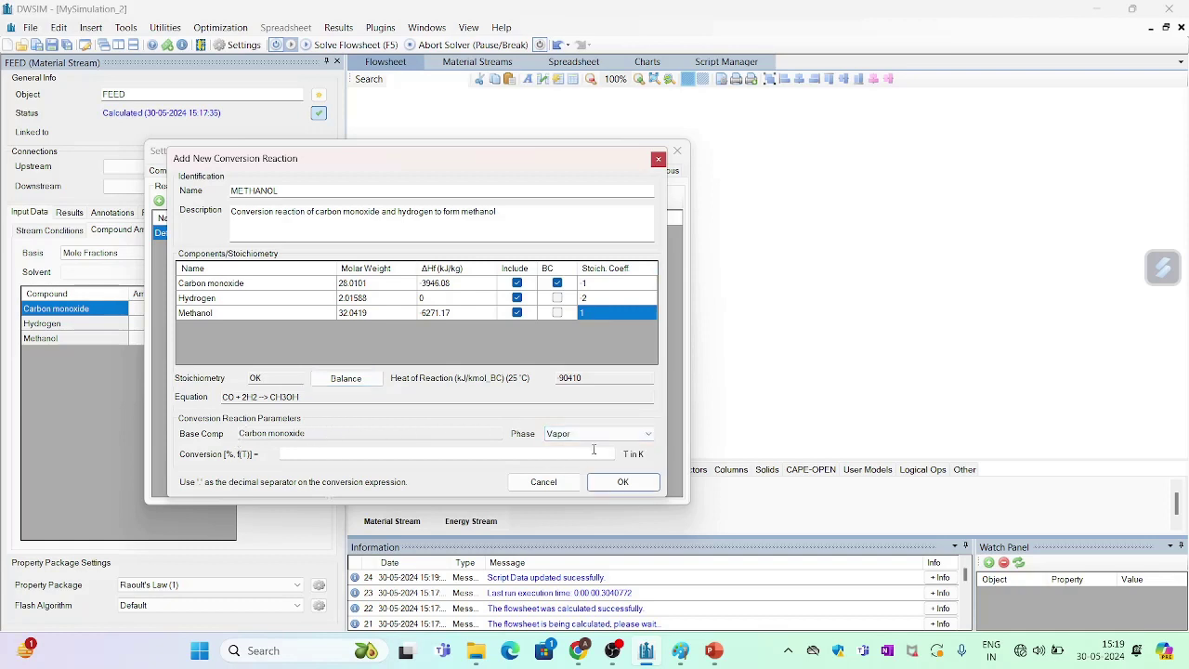
pyautogui.click(376, 453)
pyautogui.write('267.45-0')
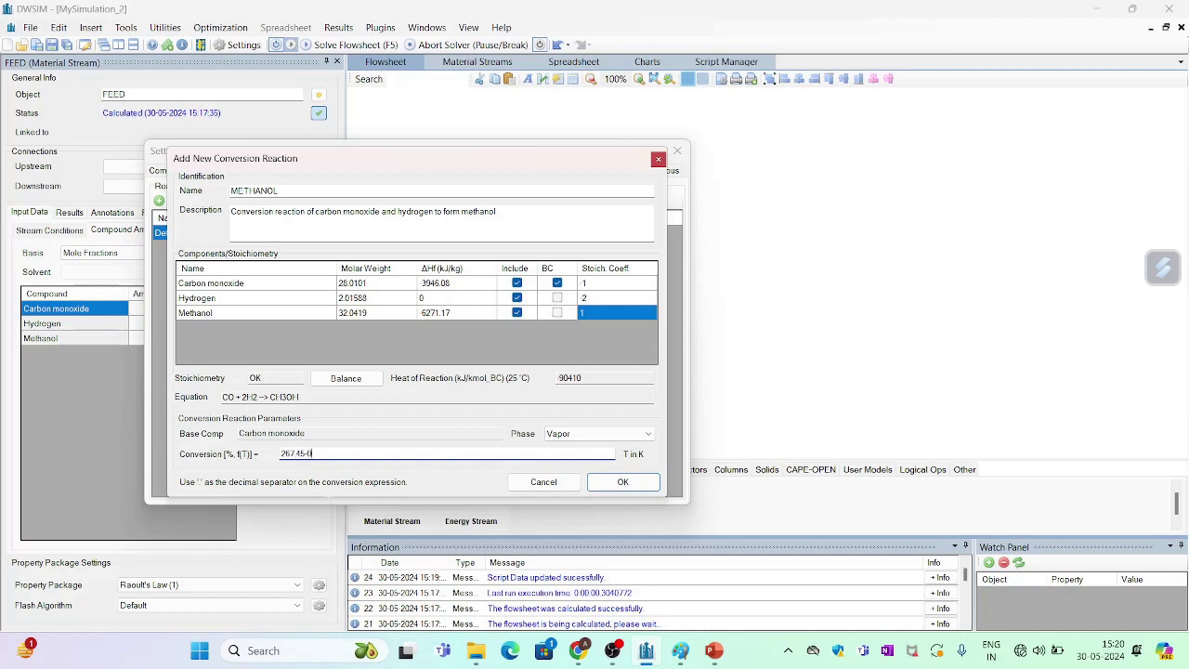
pyautogui.write('.591*(')
pyautogui.write('T-273')
pyautogui.click(622, 482)
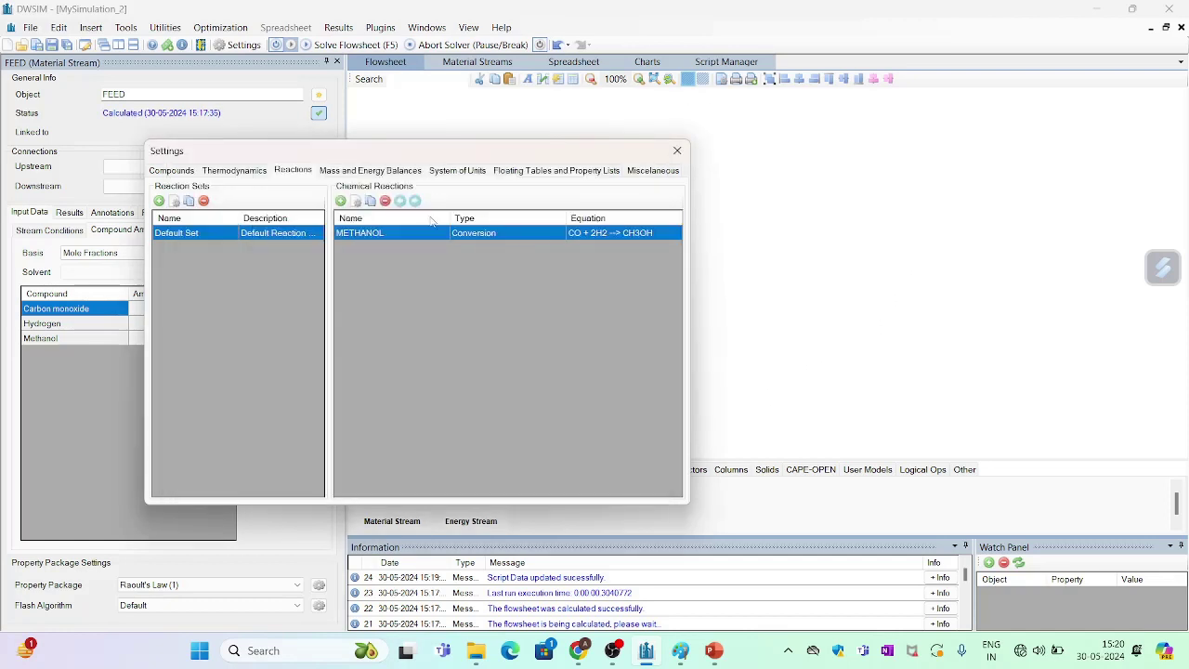
pyautogui.click(677, 150)
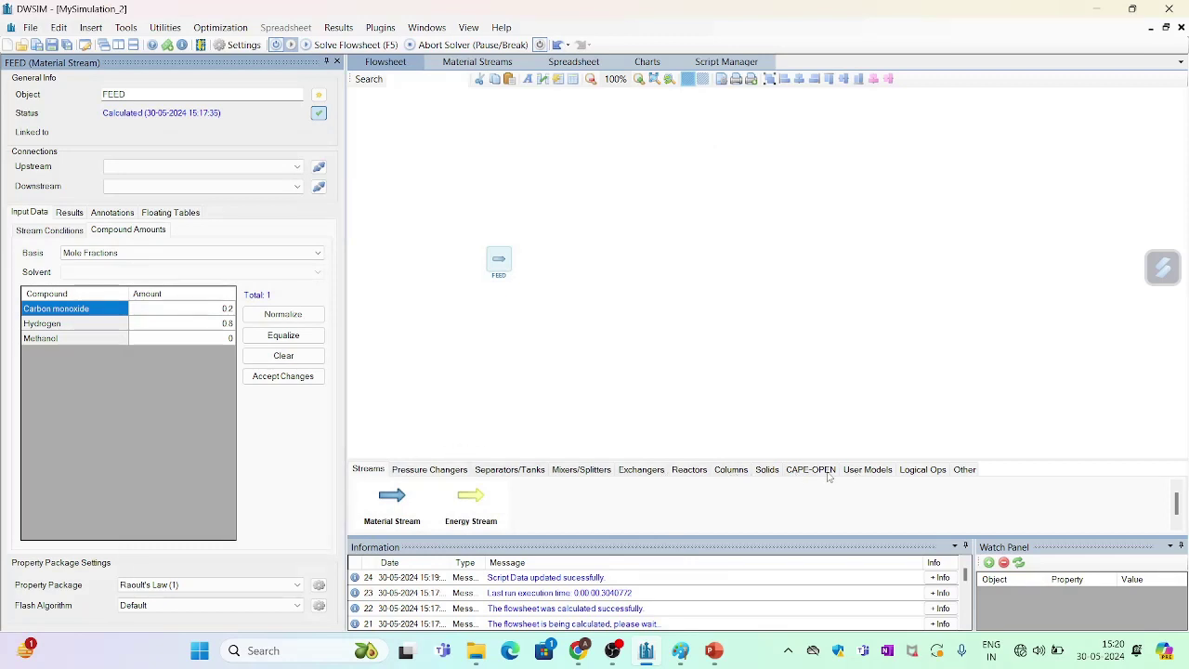
# Place a conversion reactor to the right of FEED and a material stream to the reactor's upper right
pyautogui.click(688, 471)
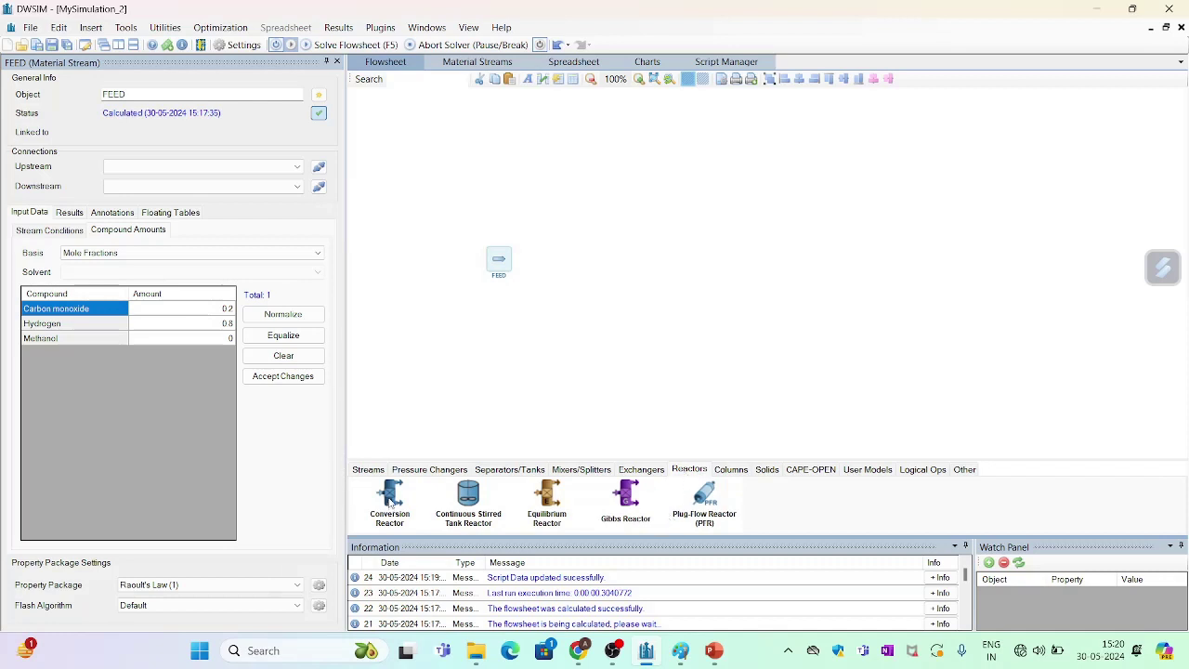
pyautogui.moveTo(390, 502); pyautogui.dragTo(619, 256)
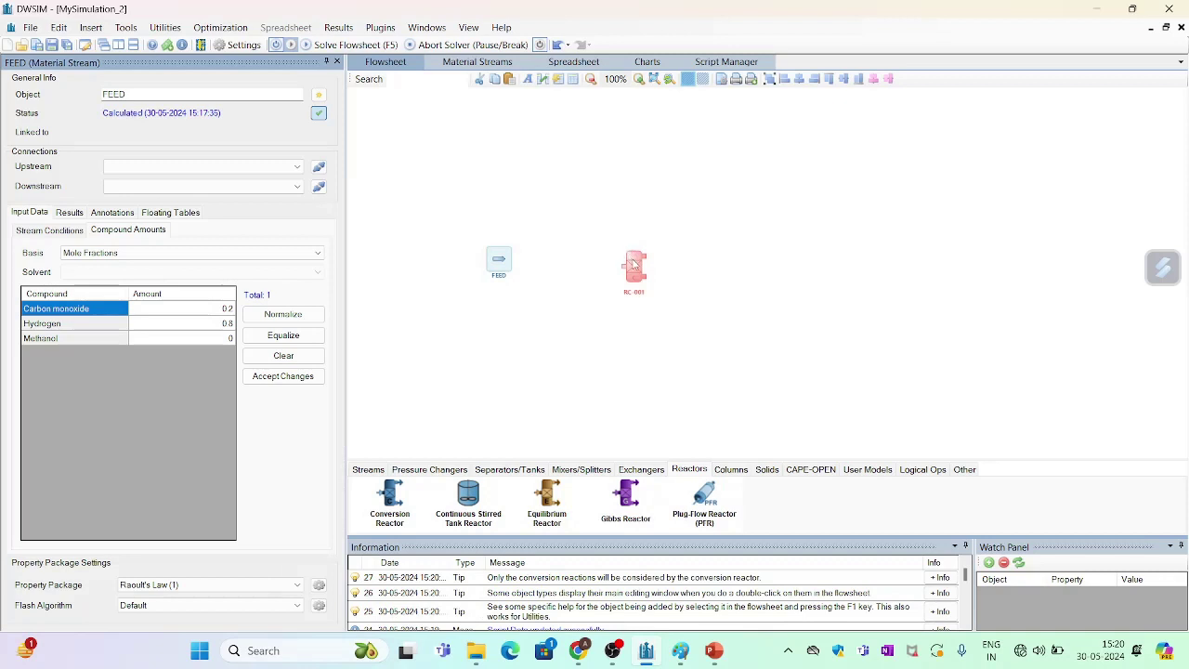
pyautogui.scroll(5, 634, 264)
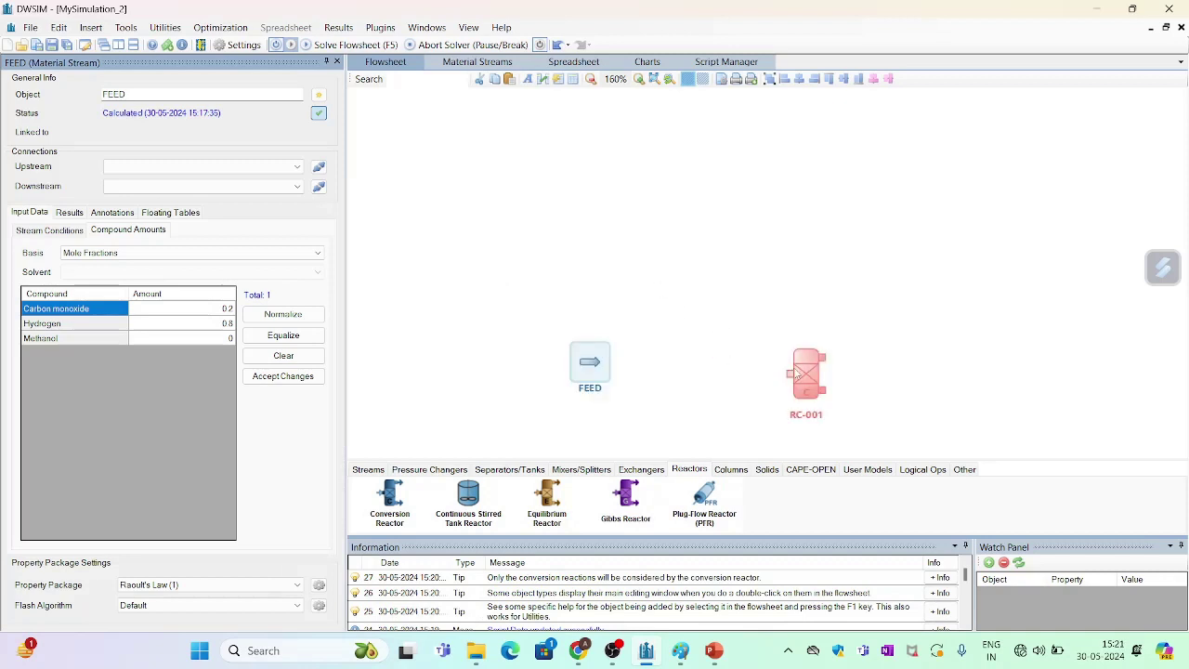
pyautogui.moveTo(785, 372); pyautogui.dragTo(647, 187)
pyautogui.click(357, 469)
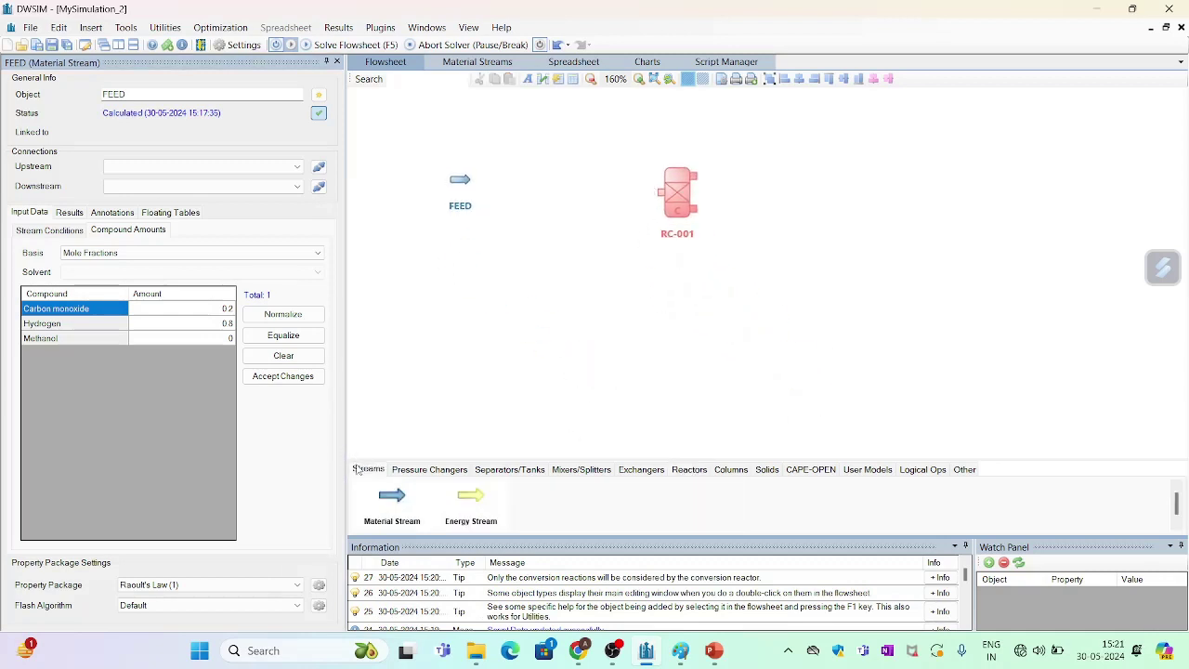
pyautogui.moveTo(389, 503); pyautogui.dragTo(840, 149)
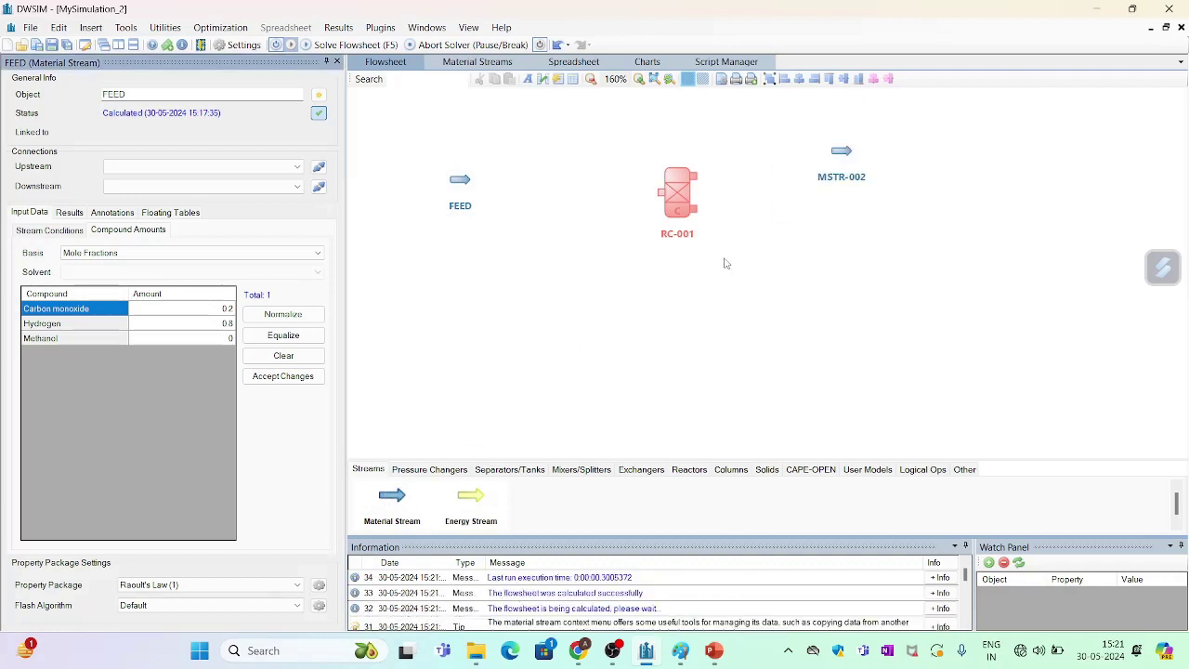
# Place a second material stream to the reactor's lower right and an energy stream below FEED
pyautogui.moveTo(390, 501); pyautogui.dragTo(825, 243)
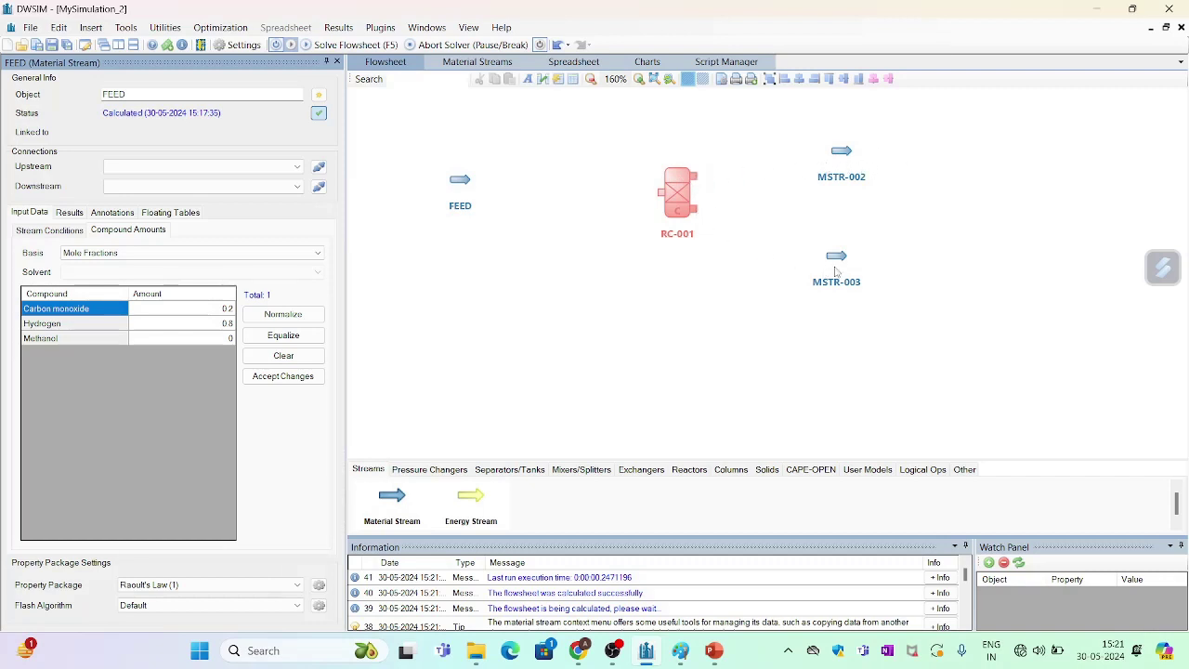
pyautogui.moveTo(459, 434); pyautogui.dragTo(448, 406)
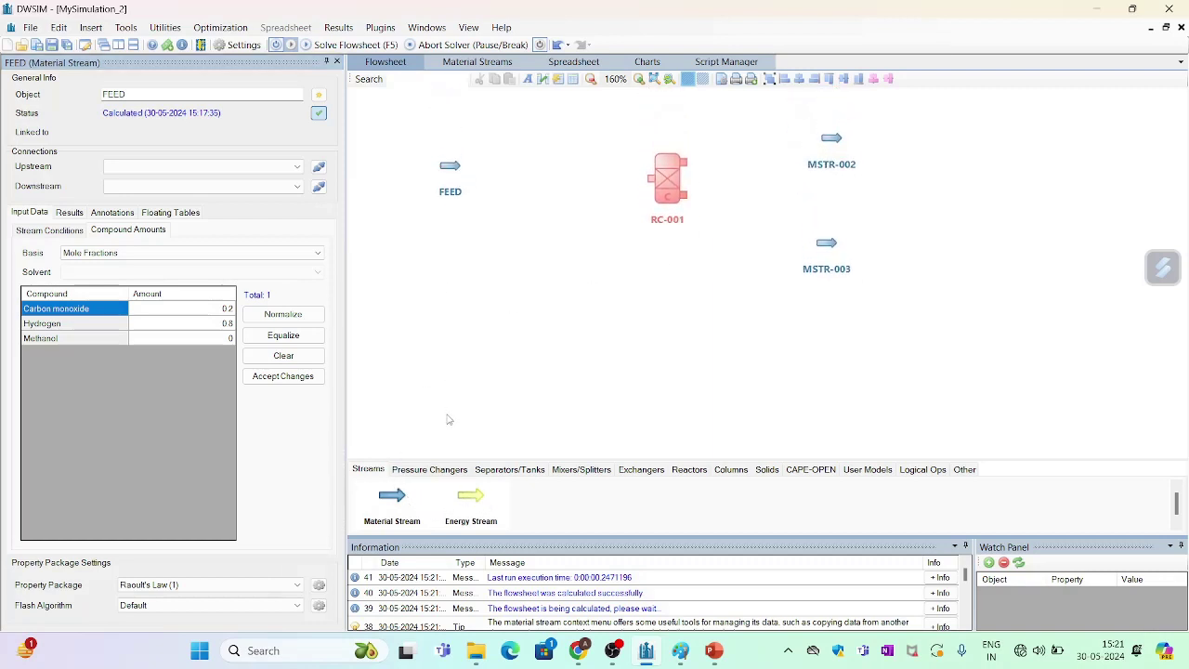
pyautogui.moveTo(475, 502); pyautogui.dragTo(450, 304)
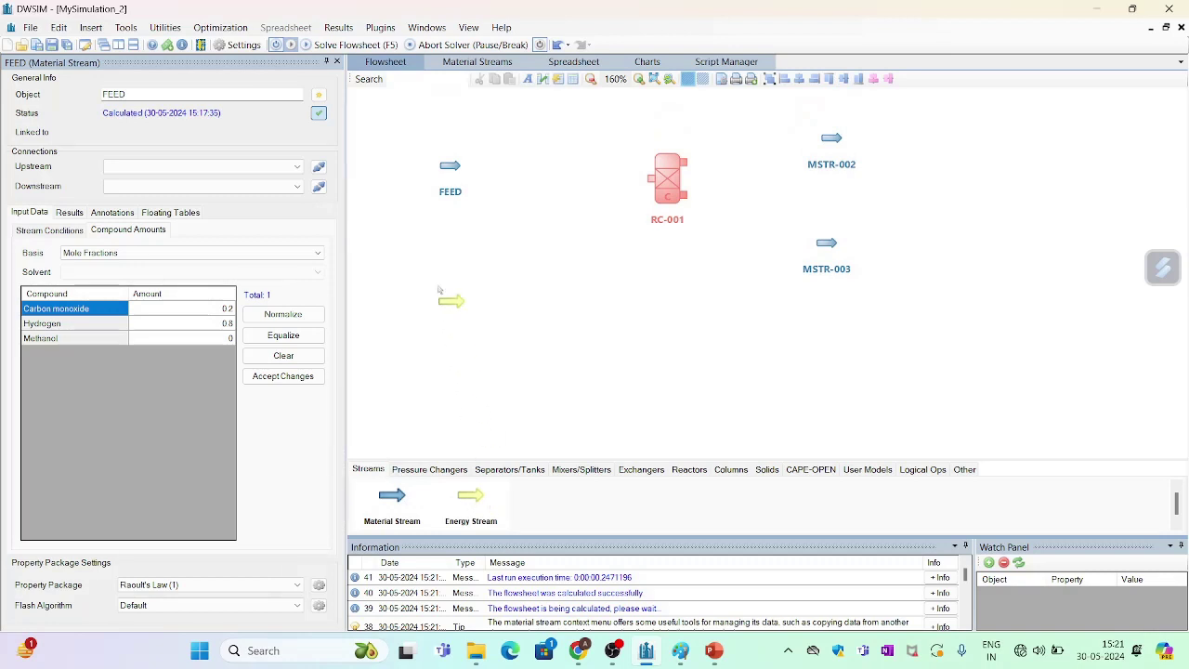
# Rename the material stream at the reactor's upper right as VAPOR PRODUCT
pyautogui.click(831, 137)
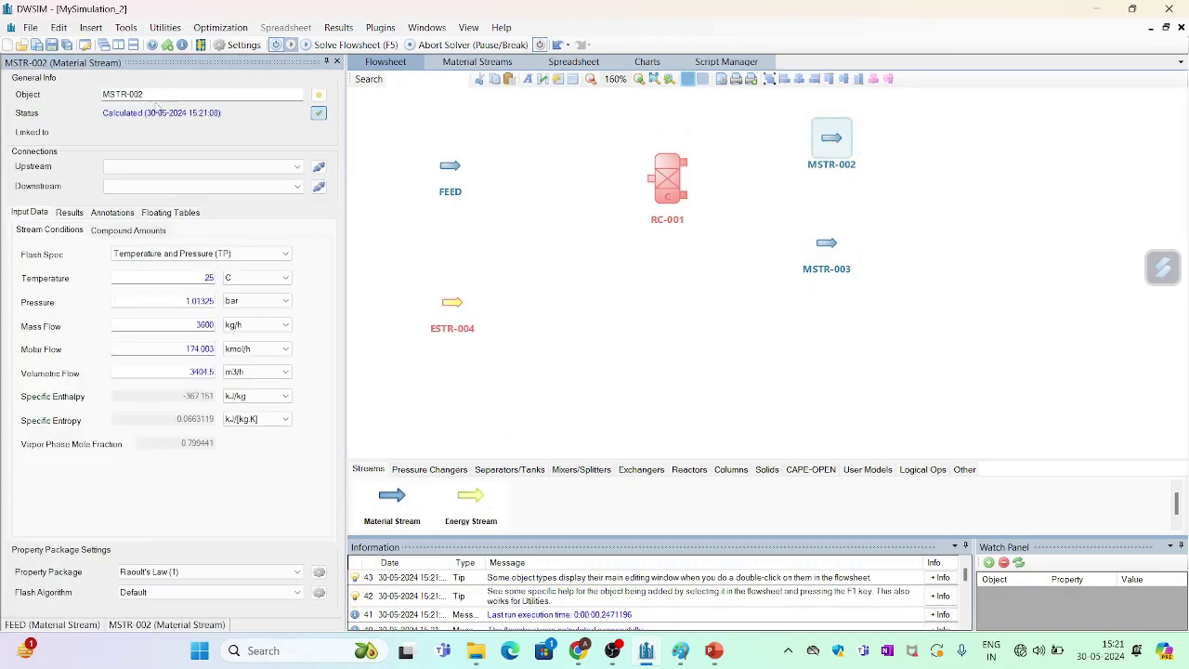
pyautogui.click(165, 95)
pyautogui.click(165, 97)
pyautogui.press('BackSpace')
pyautogui.press('BackSpace')
pyautogui.press('BackSpace')
pyautogui.press('BackSpace')
pyautogui.press('BackSpace')
pyautogui.press('BackSpace')
pyautogui.press('BackSpace')
pyautogui.press('BackSpace')
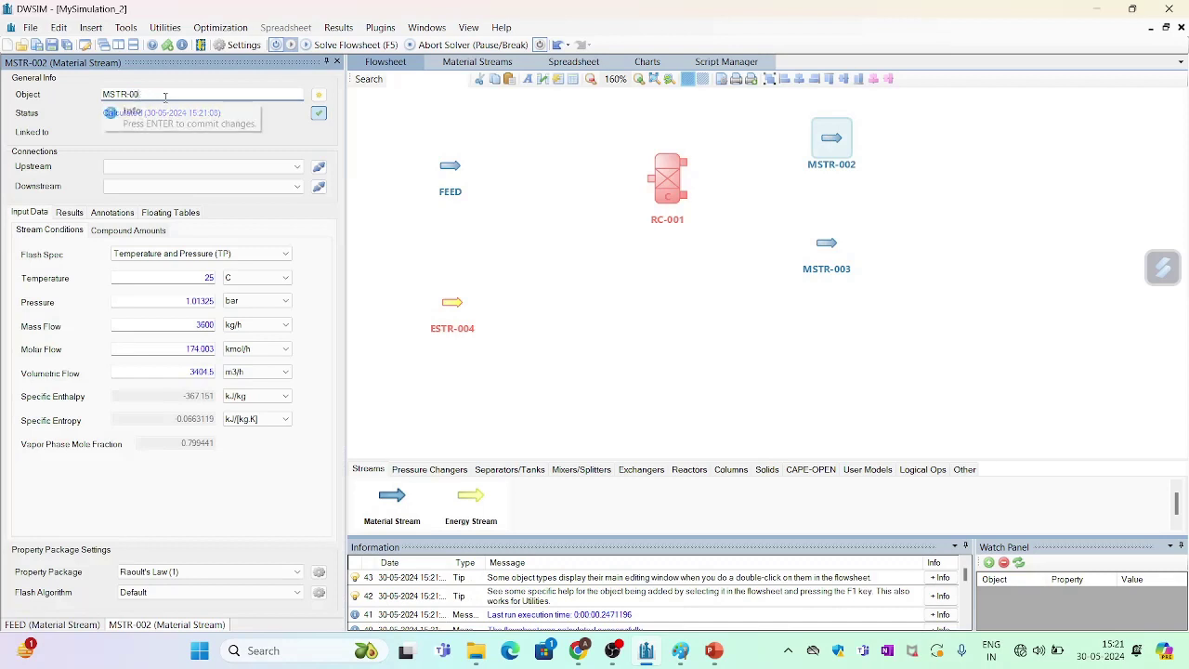
pyautogui.write('VAPOR')
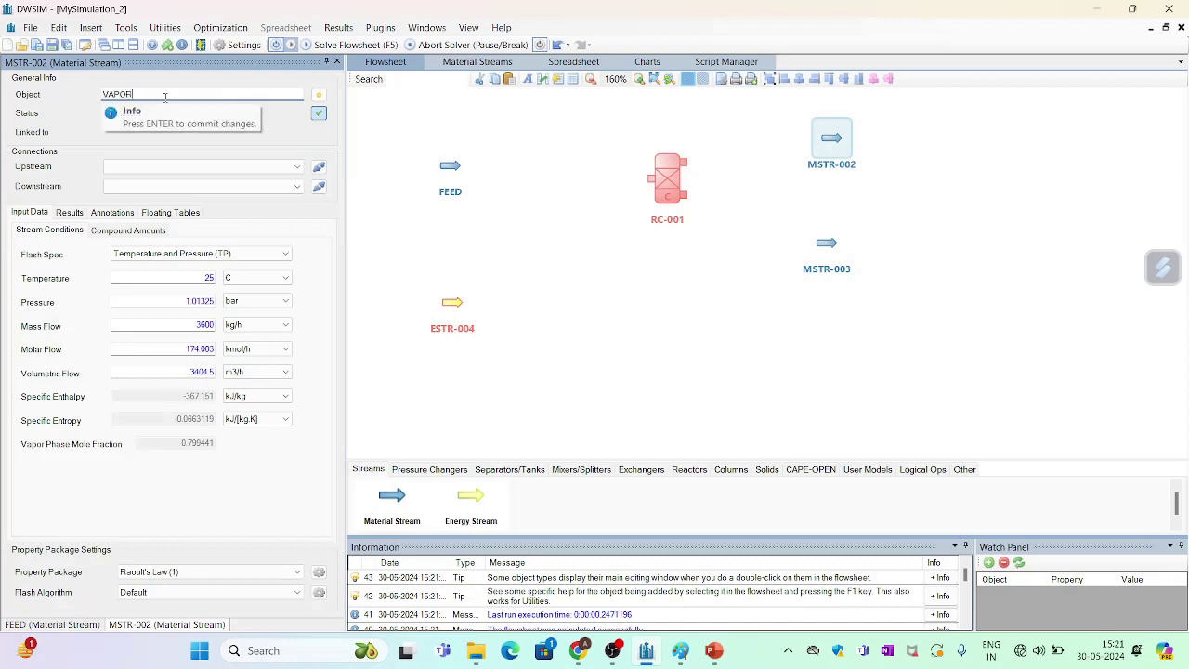
pyautogui.write(' PRODUCT')
pyautogui.press('Return')
# Rename the material stream at the reactor's lower right as LIQUID PRODUCT
pyautogui.click(827, 242)
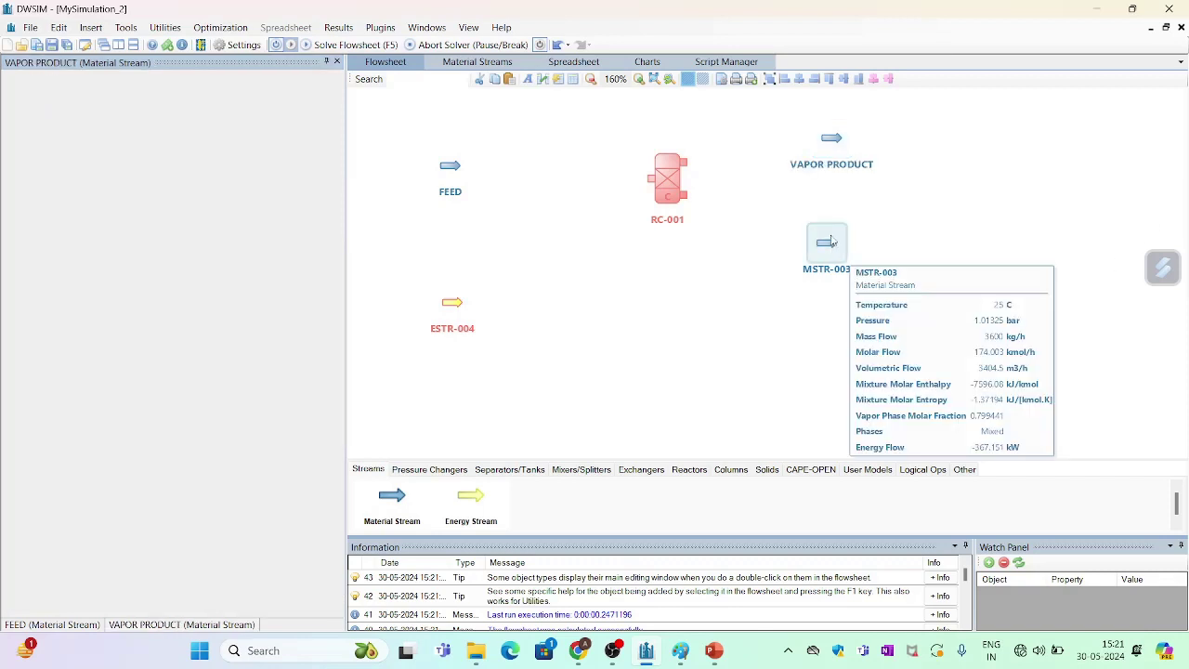
pyautogui.click(161, 94)
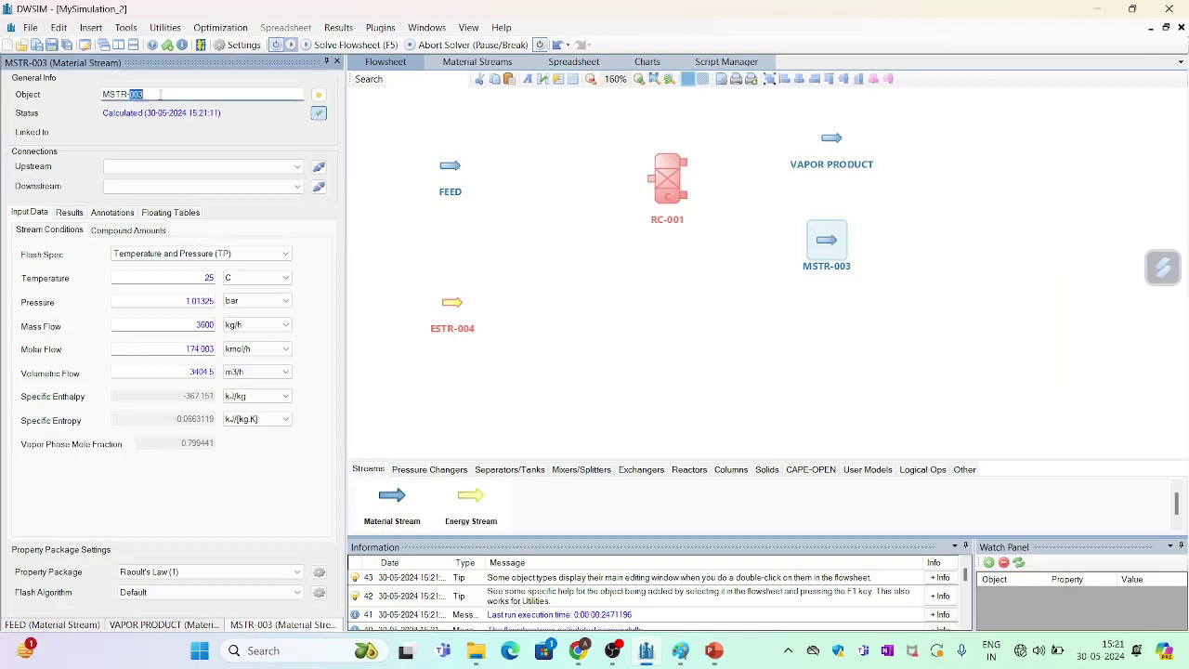
pyautogui.press('BackSpace')
pyautogui.press('BackSpace')
pyautogui.press('BackSpace')
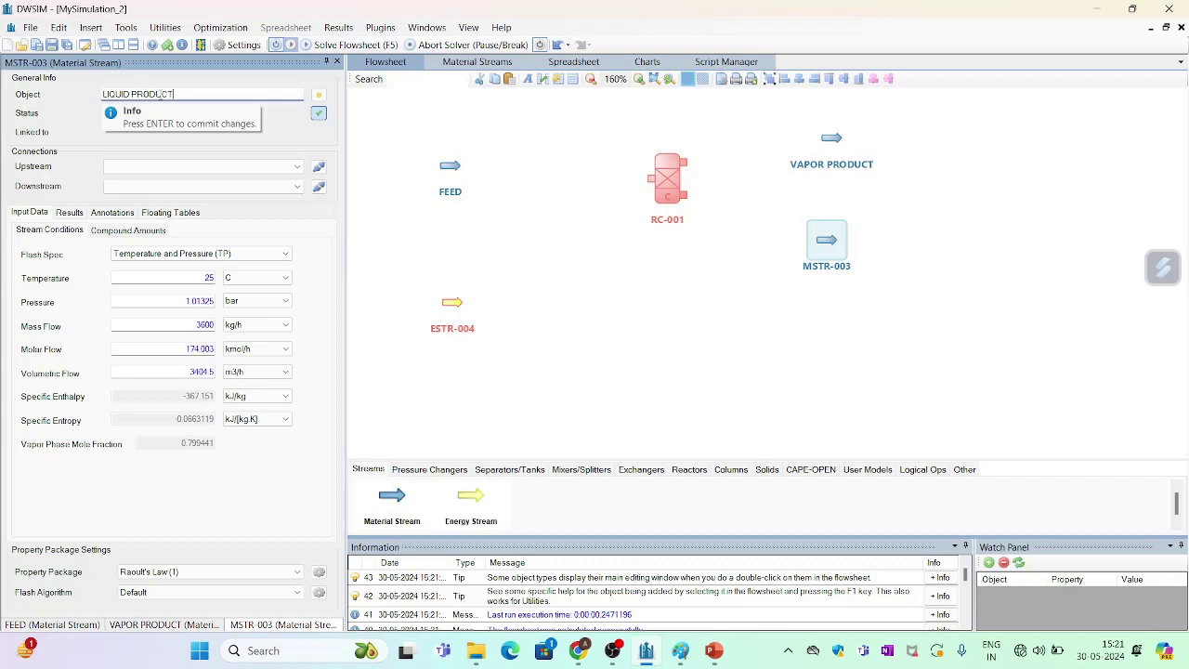
pyautogui.press('Return')
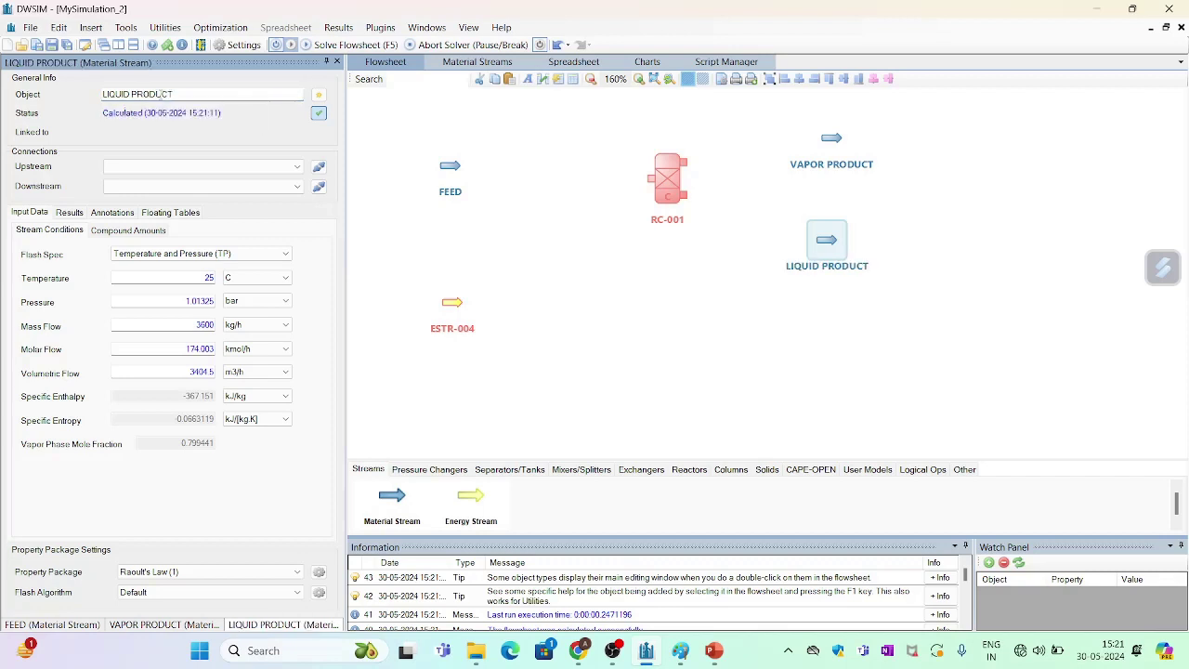
# Rename the energy stream below FEED as ENERGY
pyautogui.click(452, 304)
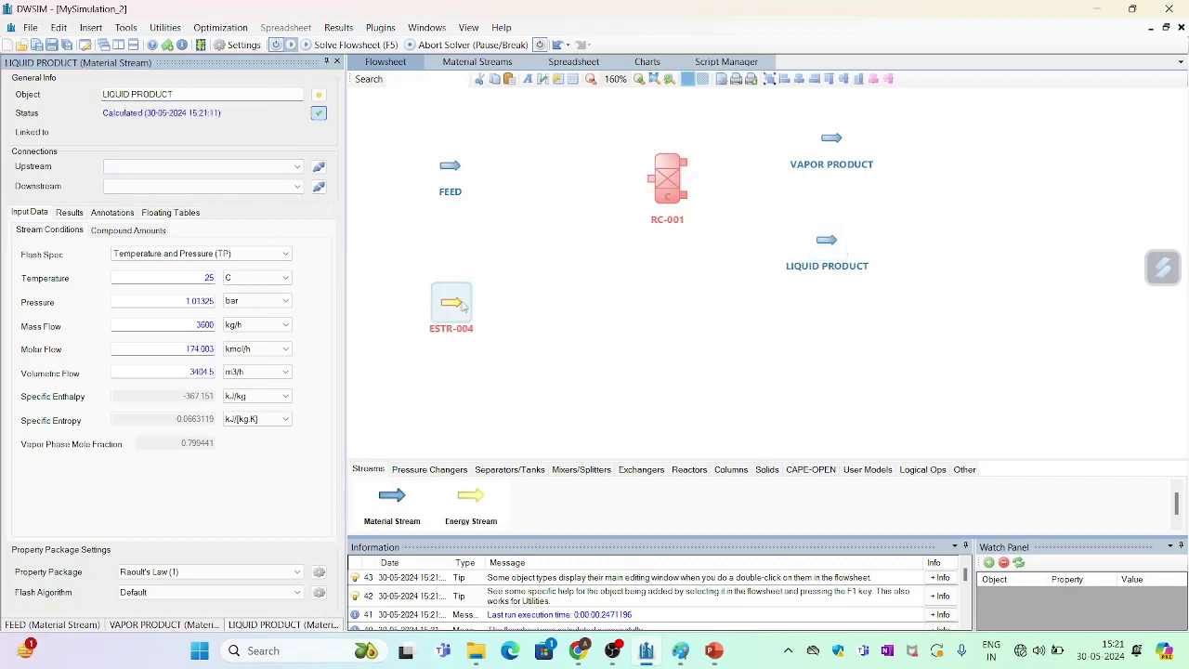
pyautogui.doubleClick(218, 96)
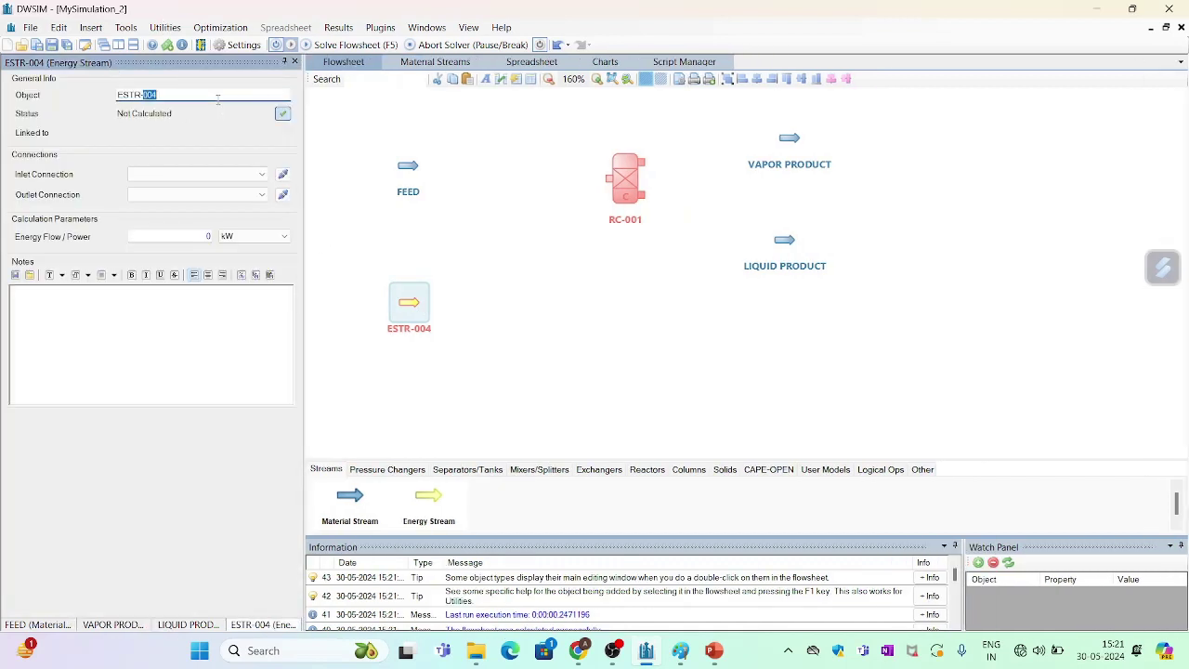
pyautogui.press('BackSpace')
pyautogui.press('BackSpace')
pyautogui.press('BackSpace')
pyautogui.press('BackSpace')
pyautogui.press('BackSpace')
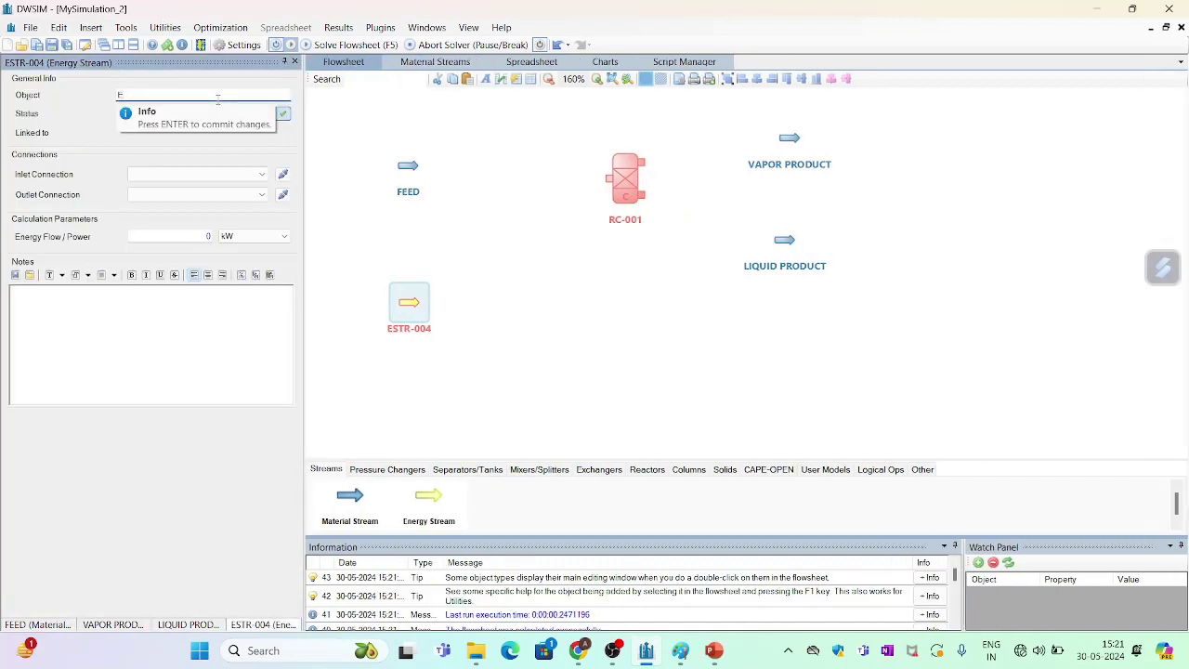
pyautogui.write('NERGY')
pyautogui.press('Return')
pyautogui.click(583, 321)
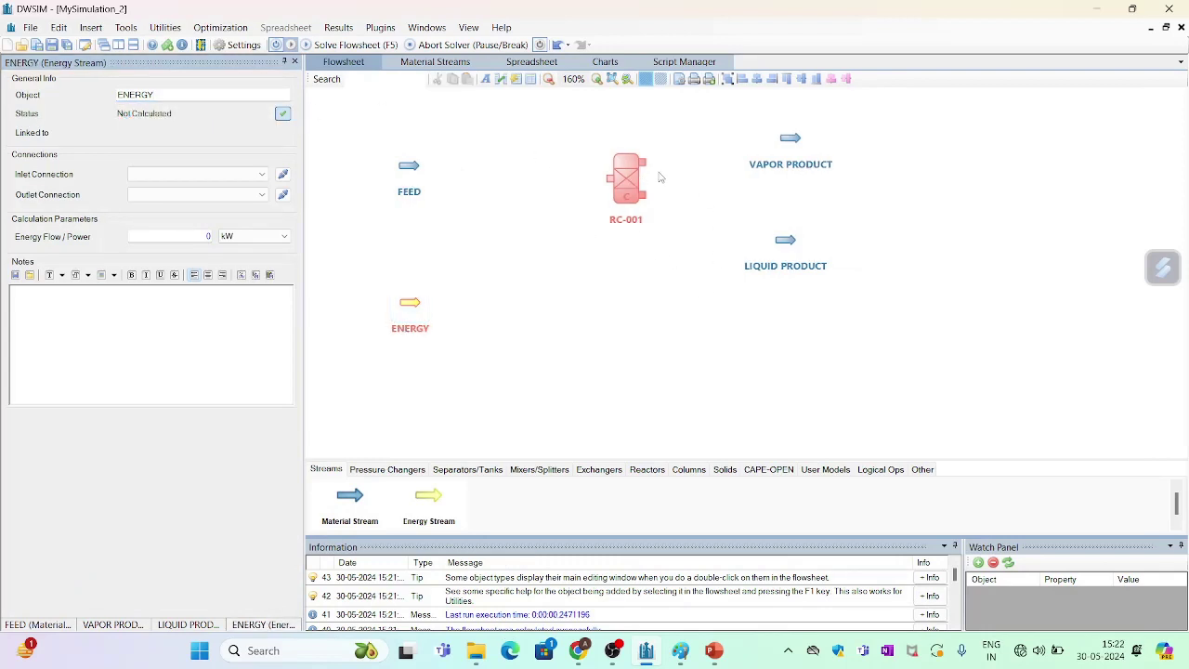
# Connect the conversion reactor with FEED as inlet, VAPOR PRODUCT as outlet 1, LIQUID PRODUCT as outlet 2 and ENERGY as energy stream
pyautogui.click(629, 186)
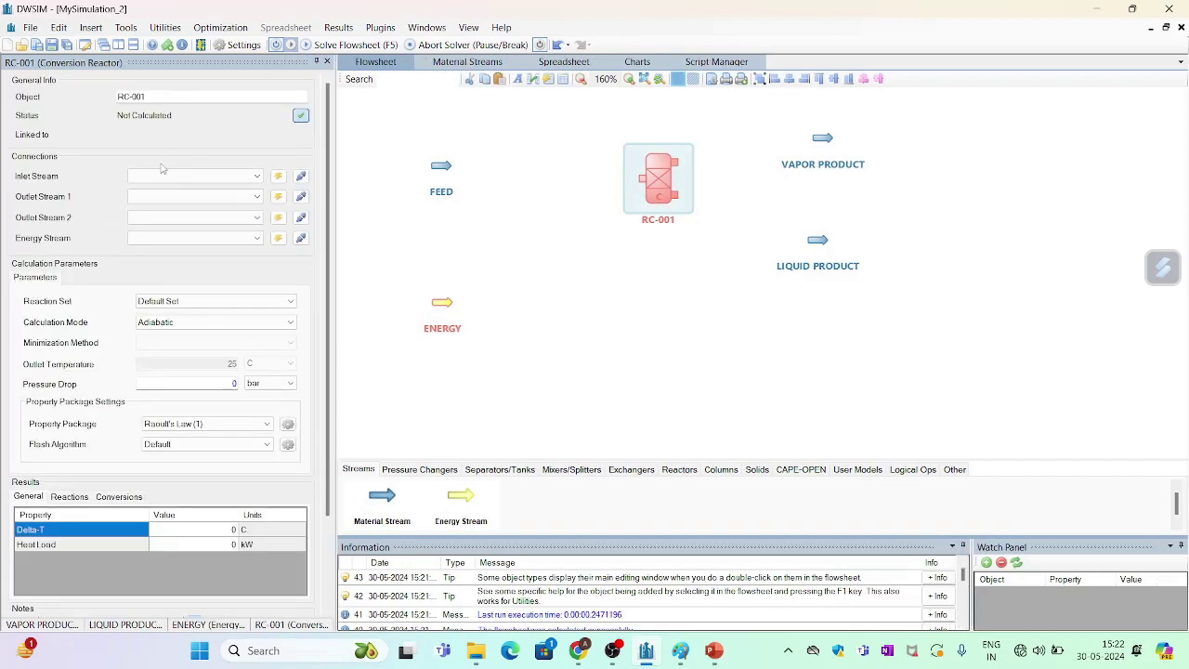
pyautogui.click(194, 183)
pyautogui.click(168, 193)
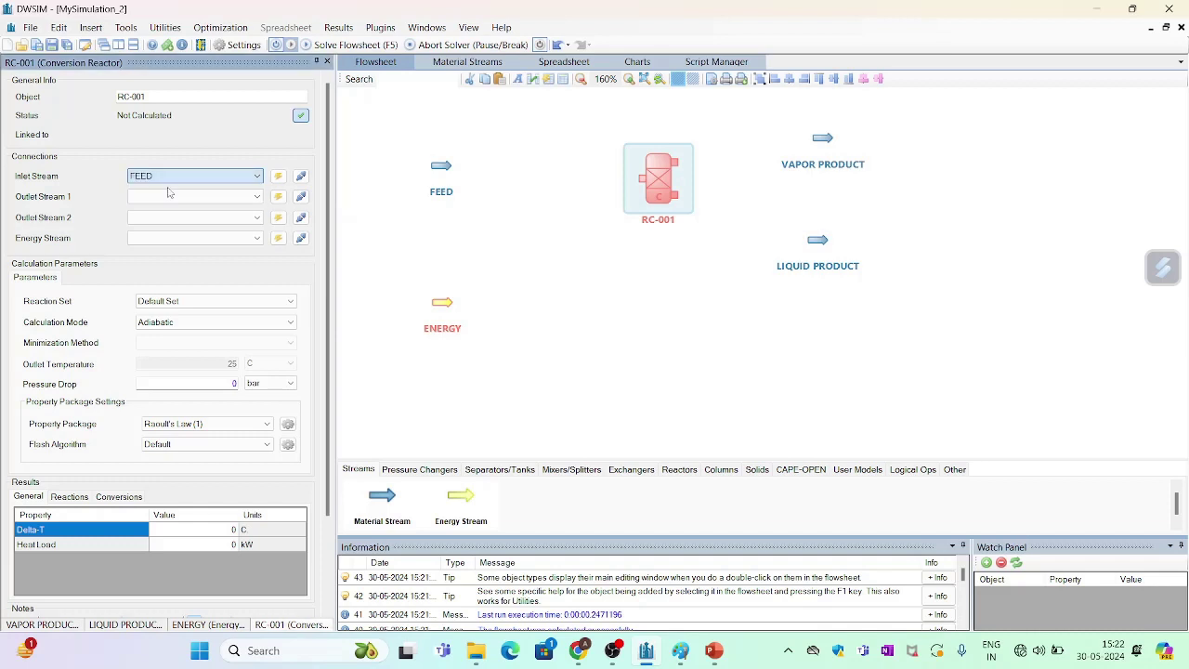
pyautogui.click(190, 196)
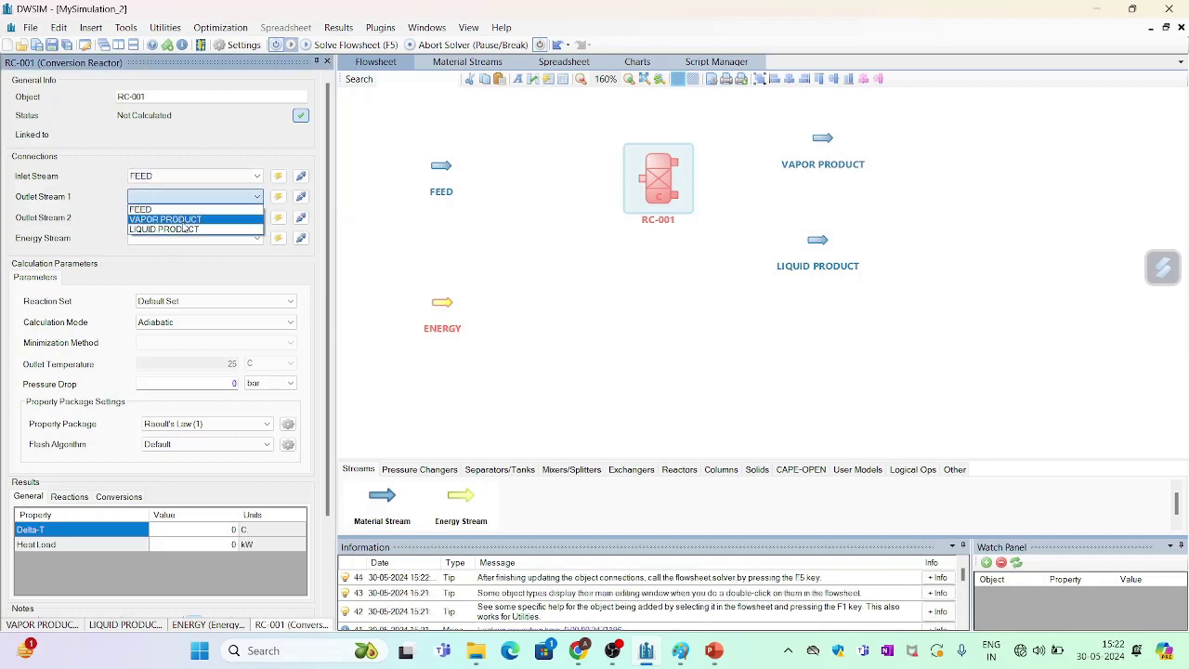
pyautogui.click(176, 219)
pyautogui.click(203, 219)
pyautogui.click(195, 251)
pyautogui.click(197, 238)
pyautogui.click(198, 252)
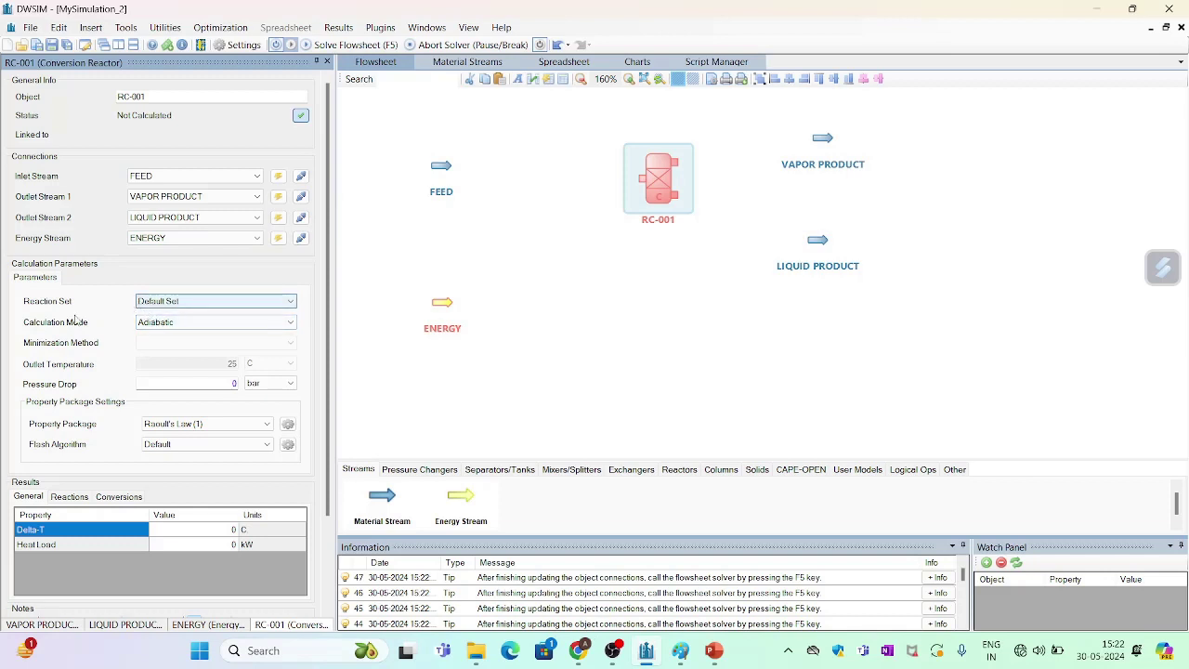
# Set the reactor's calculation mode to Isothermic and keep the Default flash algorithm
pyautogui.click(203, 327)
pyautogui.click(200, 342)
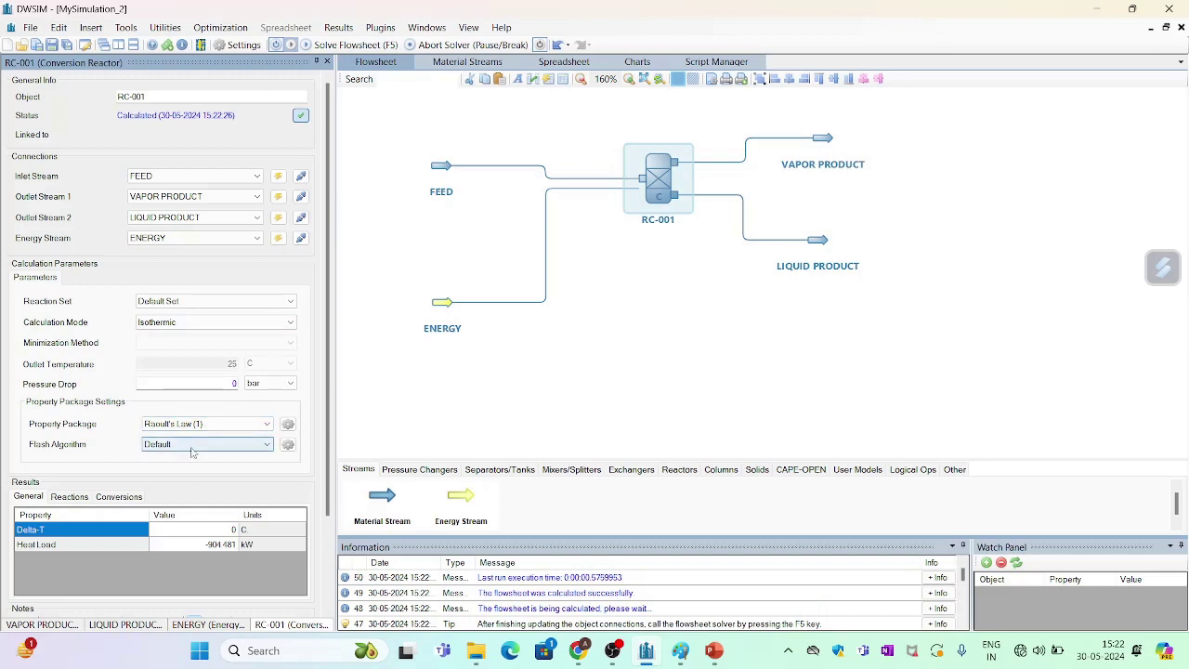
pyautogui.click(266, 446)
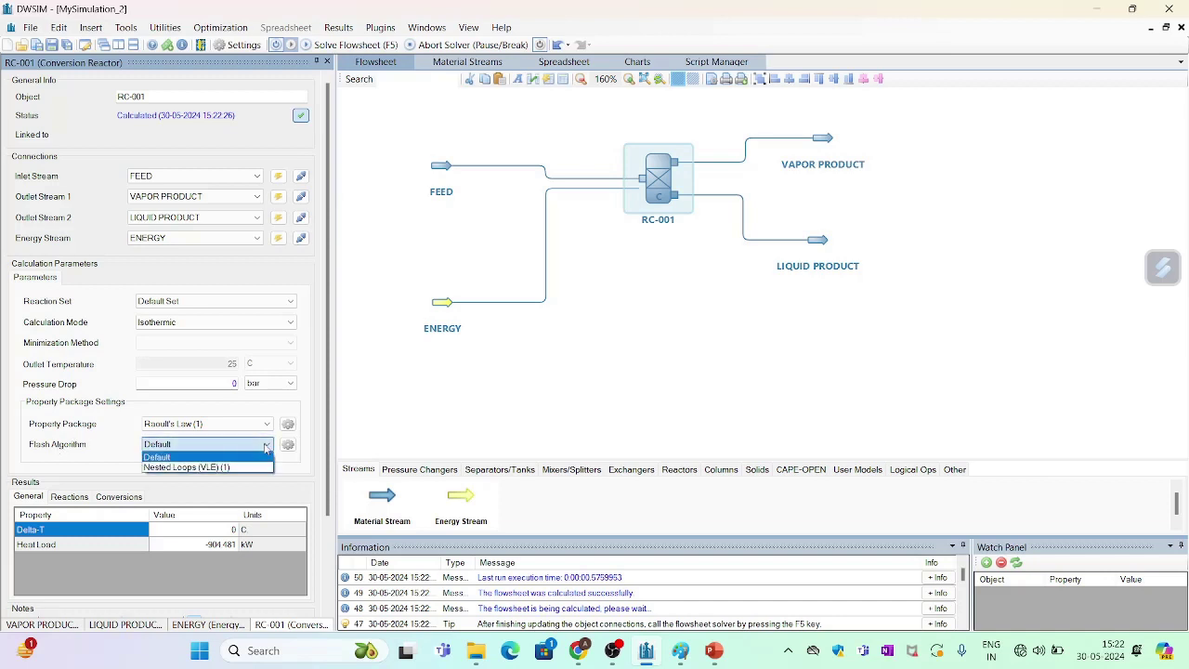
pyautogui.click(237, 457)
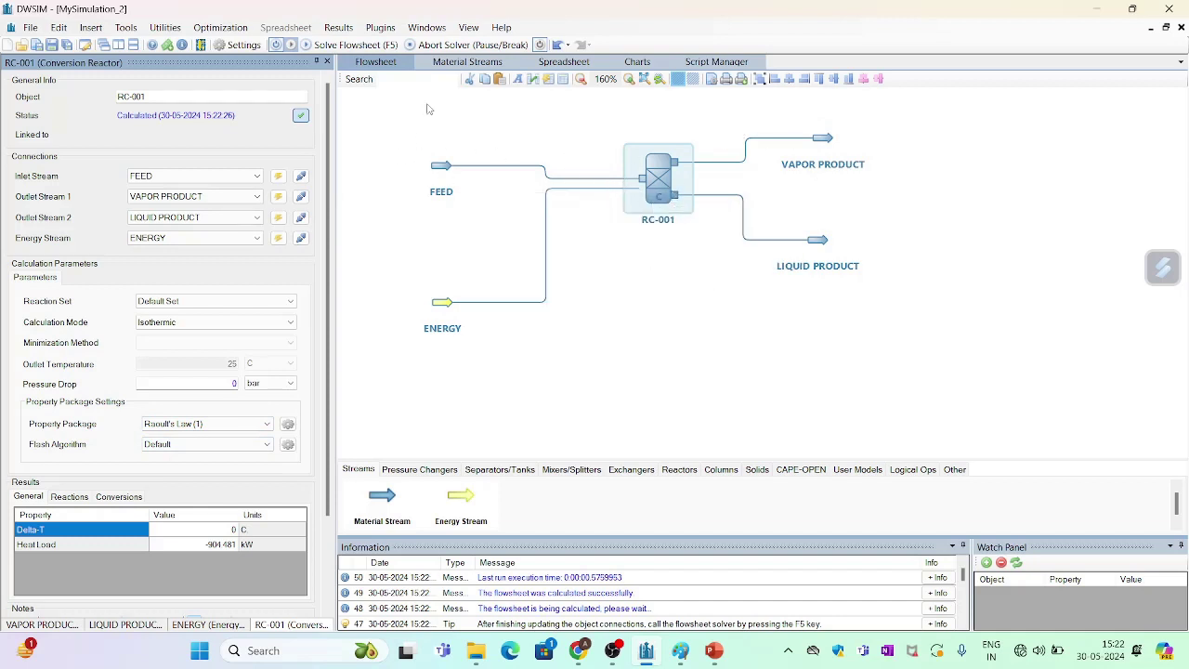
# Solve the flowsheet and review the reactor's reaction and compound conversion results
pyautogui.click(307, 46)
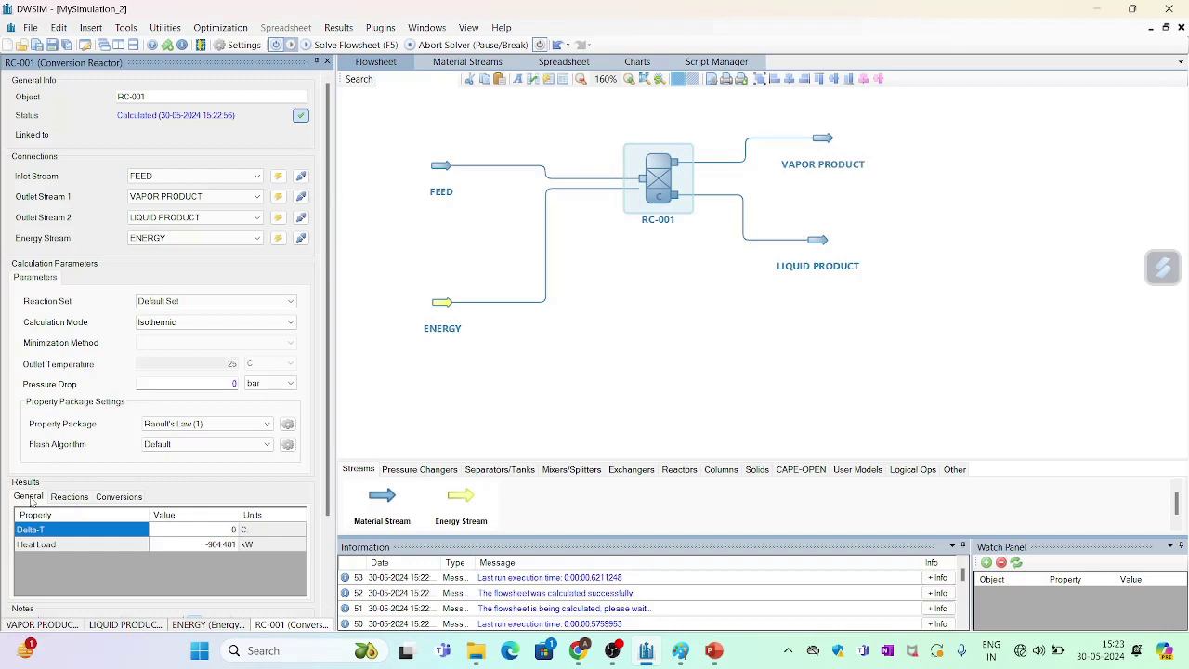
pyautogui.click(70, 497)
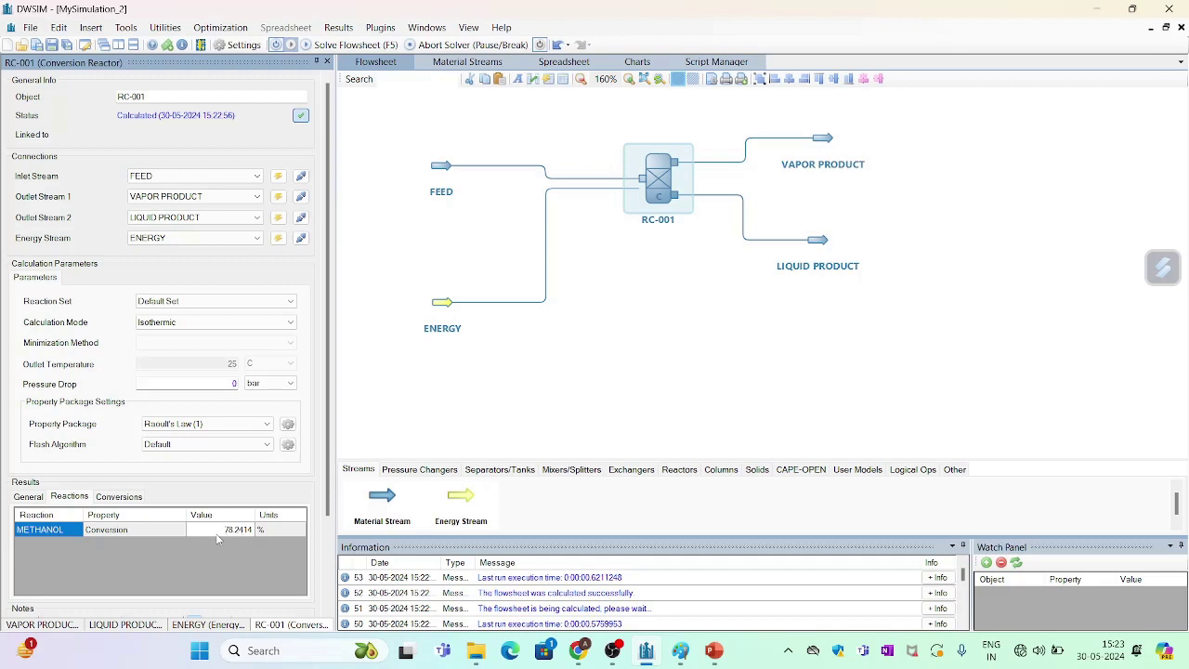
pyautogui.click(119, 496)
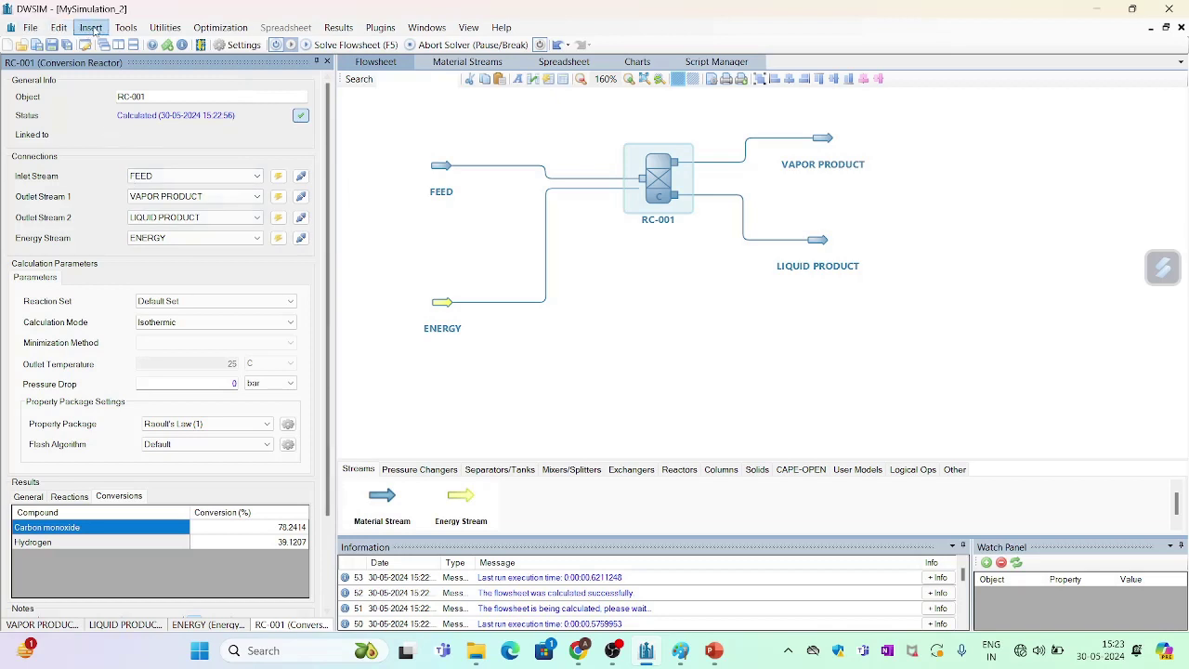
# Insert a master property table for FEED, VAPOR PRODUCT and LIQUID PRODUCT with temperature, pressure, mass flow and molar flow
pyautogui.click(91, 27)
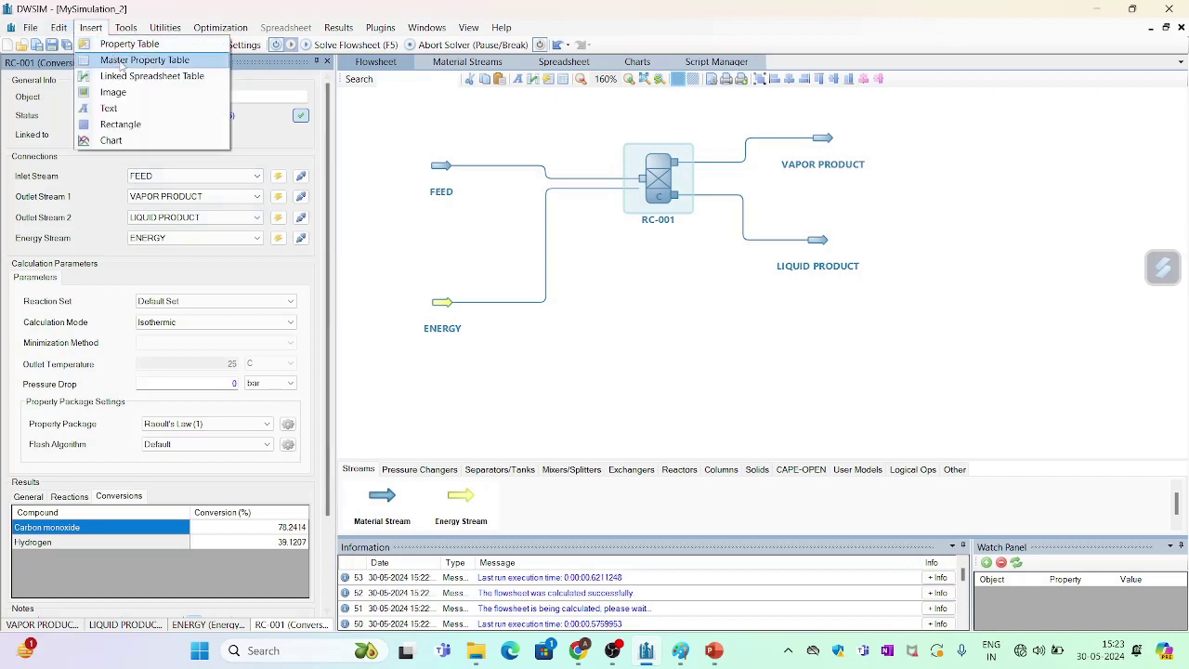
pyautogui.click(122, 61)
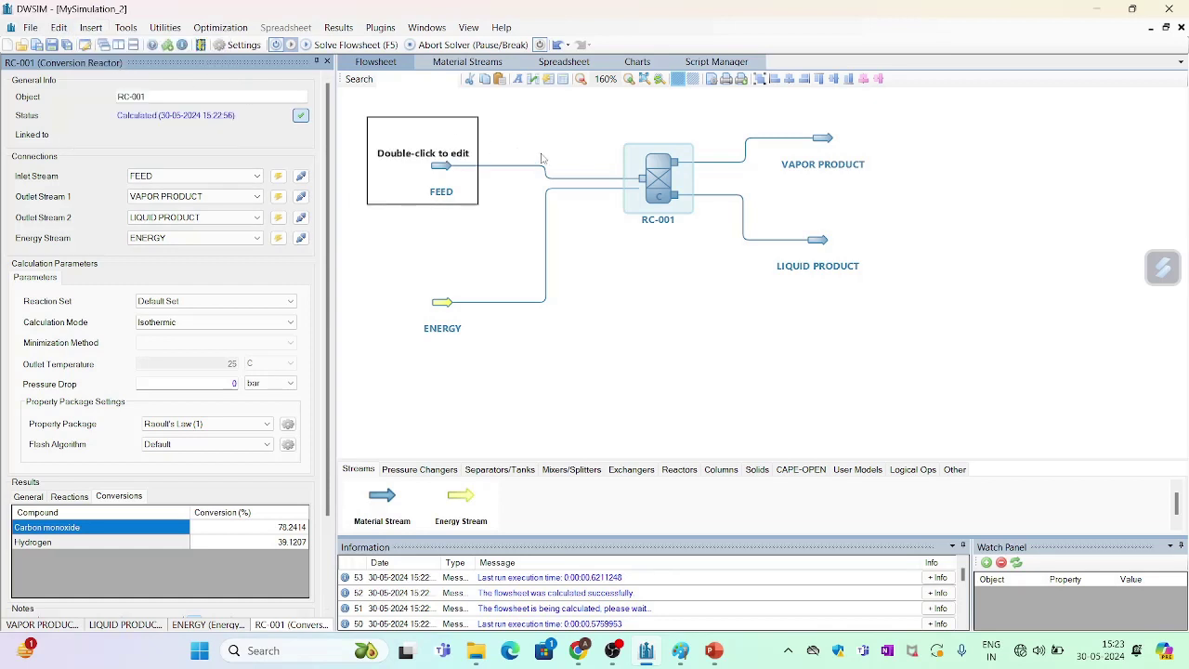
pyautogui.doubleClick(405, 156)
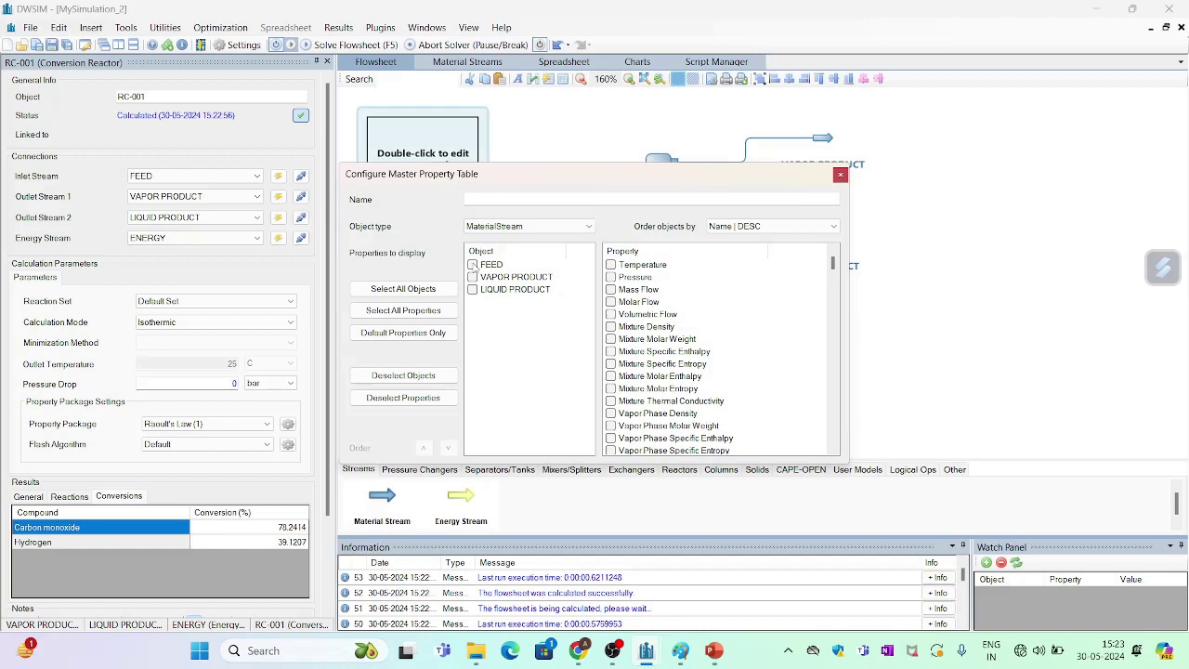
pyautogui.click(473, 265)
pyautogui.click(610, 277)
pyautogui.click(610, 302)
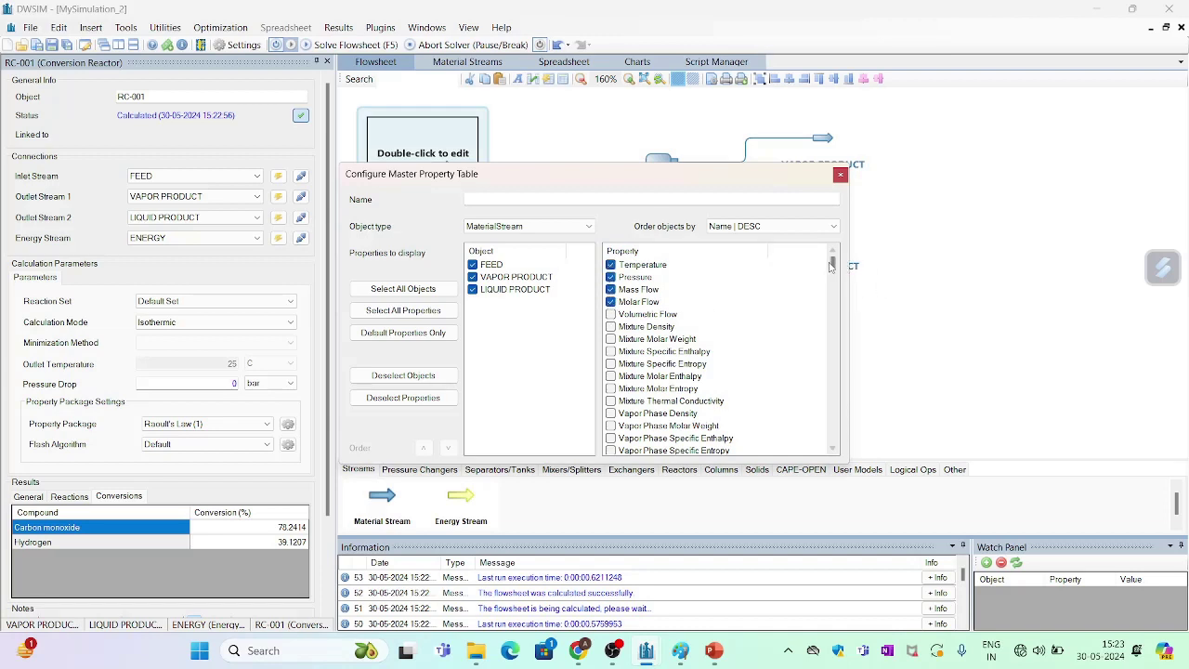
# Add the mixture molar and mass fractions of carbon monoxide, hydrogen and methanol to the property table and close its configuration
pyautogui.moveTo(833, 265); pyautogui.dragTo(830, 326)
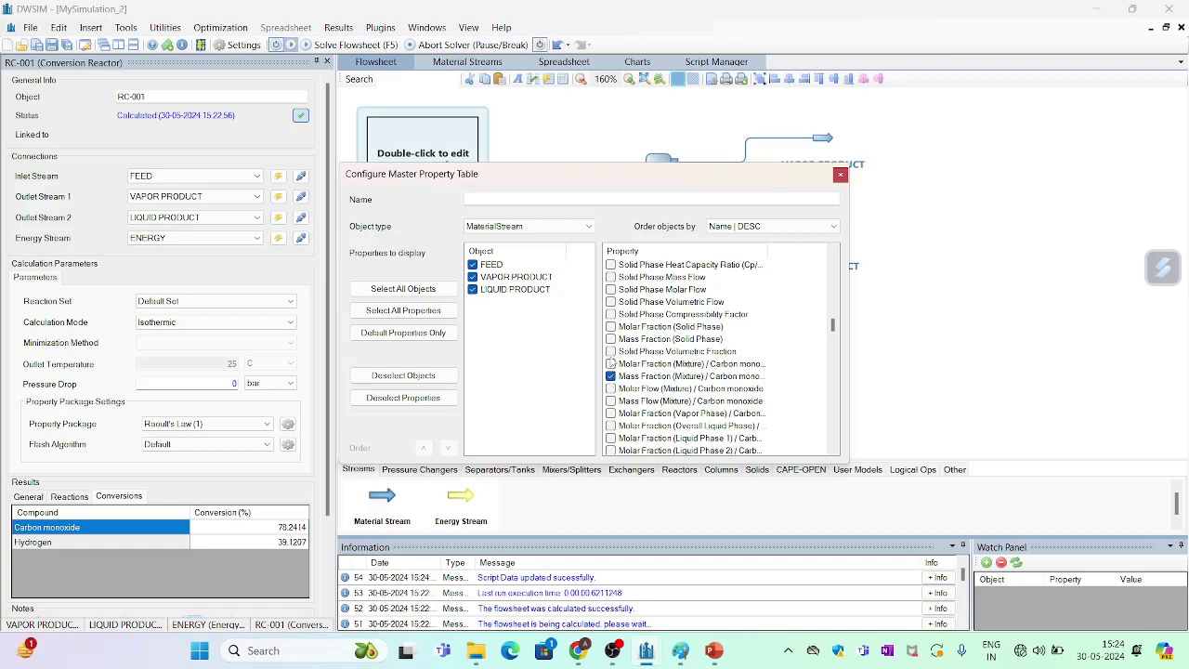
pyautogui.click(611, 364)
pyautogui.moveTo(832, 325); pyautogui.dragTo(833, 340)
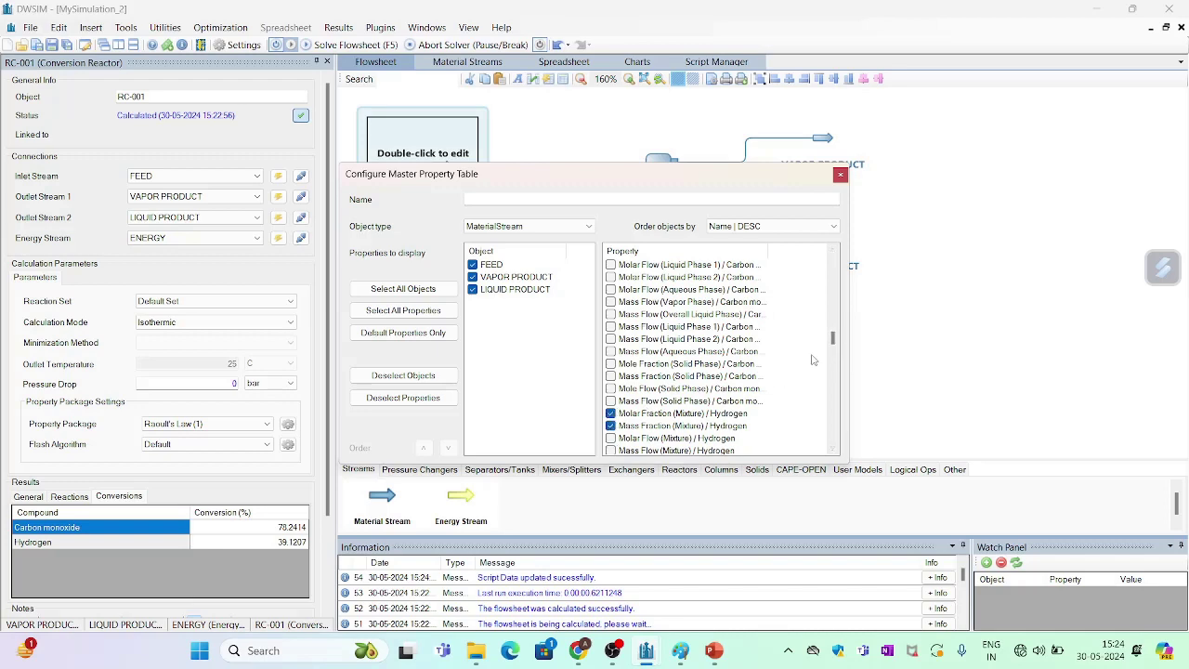
pyautogui.moveTo(831, 340); pyautogui.dragTo(833, 363)
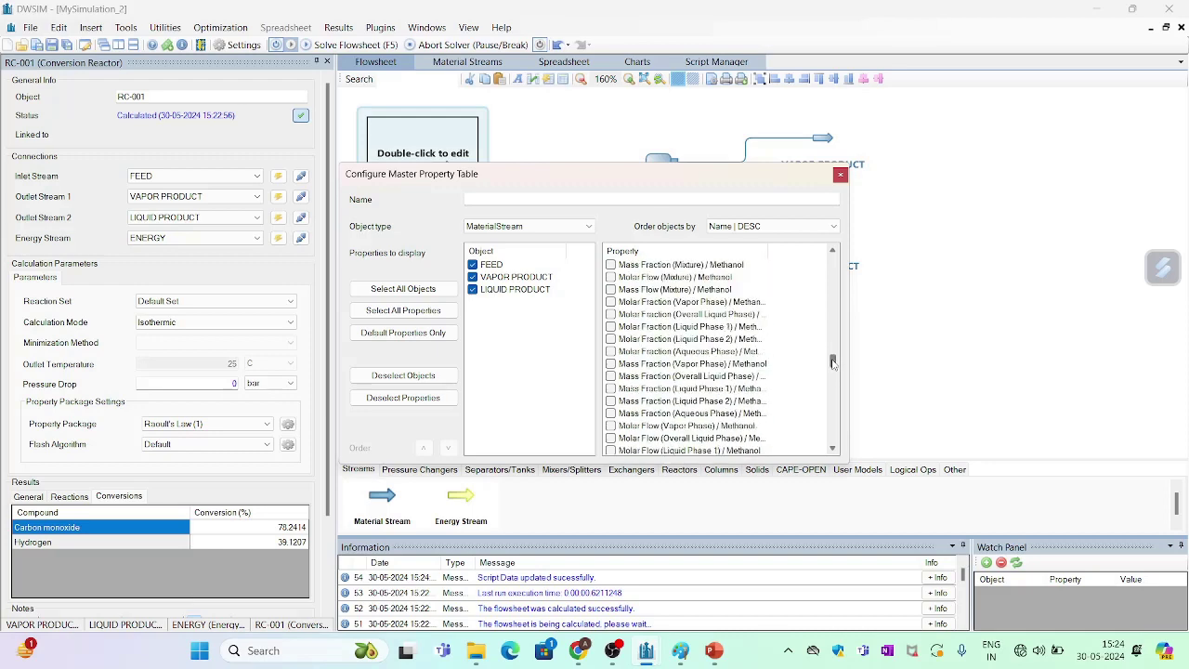
pyautogui.click(610, 266)
pyautogui.scroll(2, 833, 364)
pyautogui.click(611, 327)
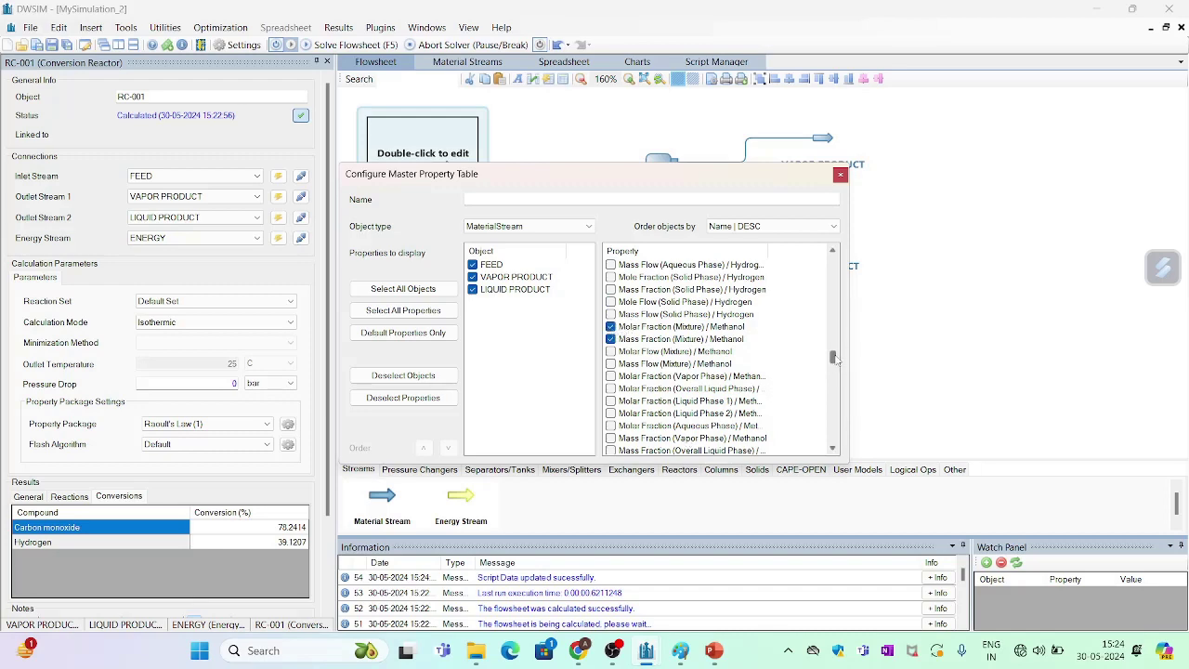
pyautogui.click(840, 175)
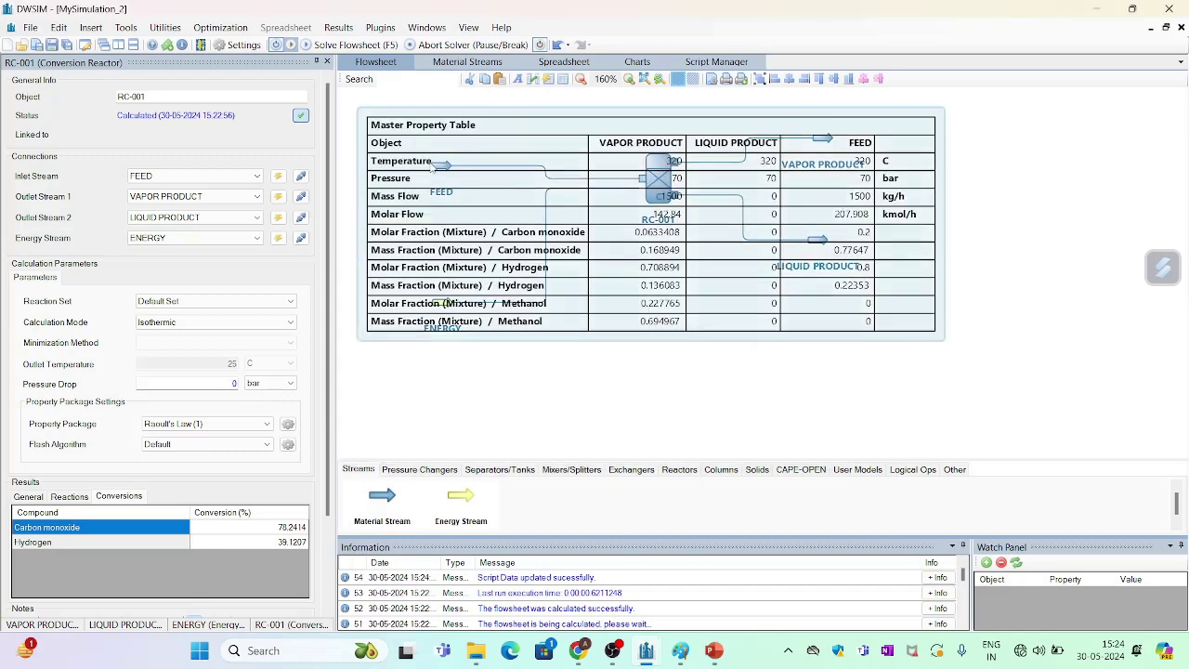
# Move the master property table below the flowsheet so it clears all streams and the reactor
pyautogui.scroll(2, 646, 304)
pyautogui.scroll(-2, 646, 305)
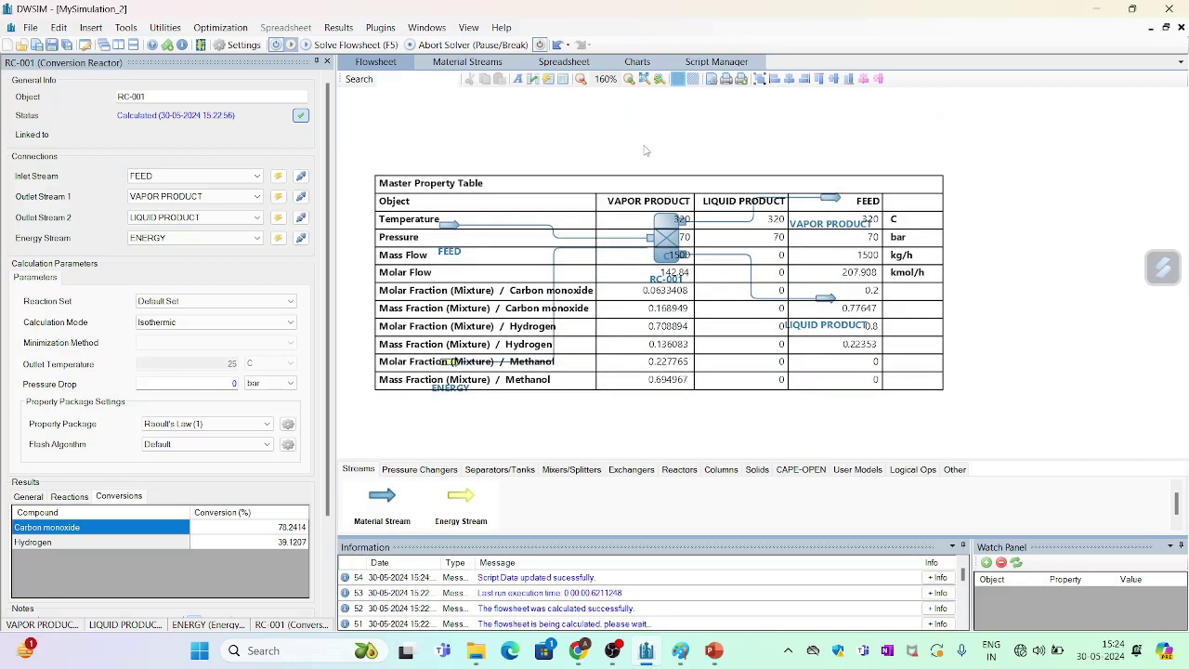
pyautogui.moveTo(626, 130); pyautogui.dragTo(653, 368)
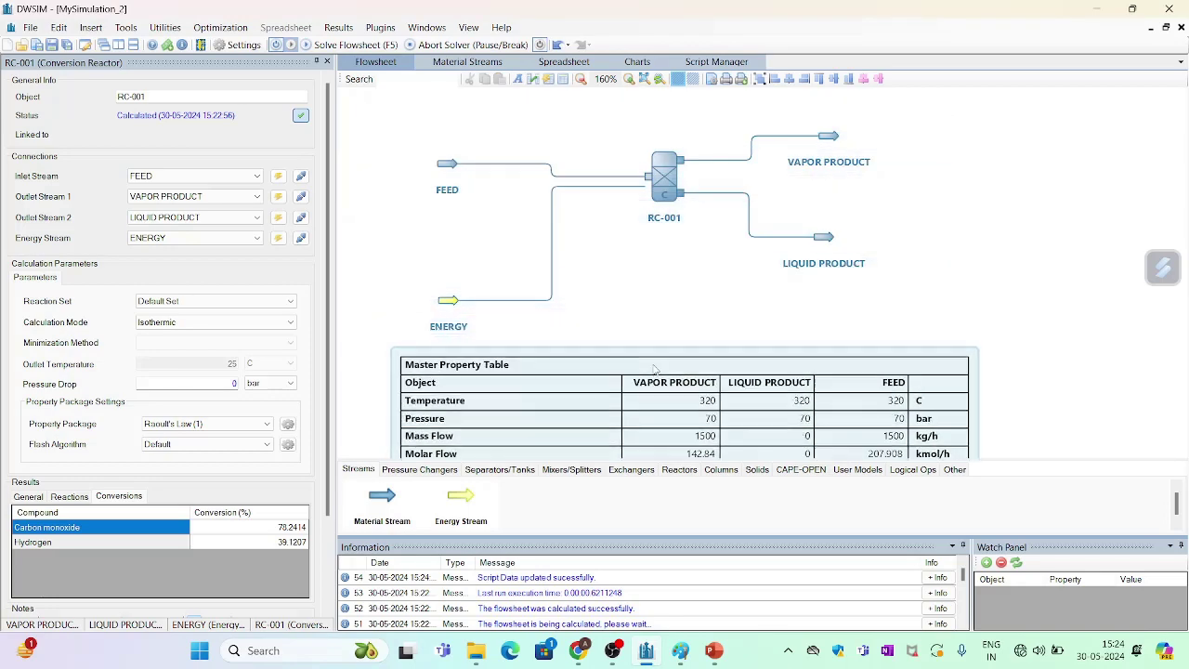
pyautogui.scroll(-2, 1053, 343)
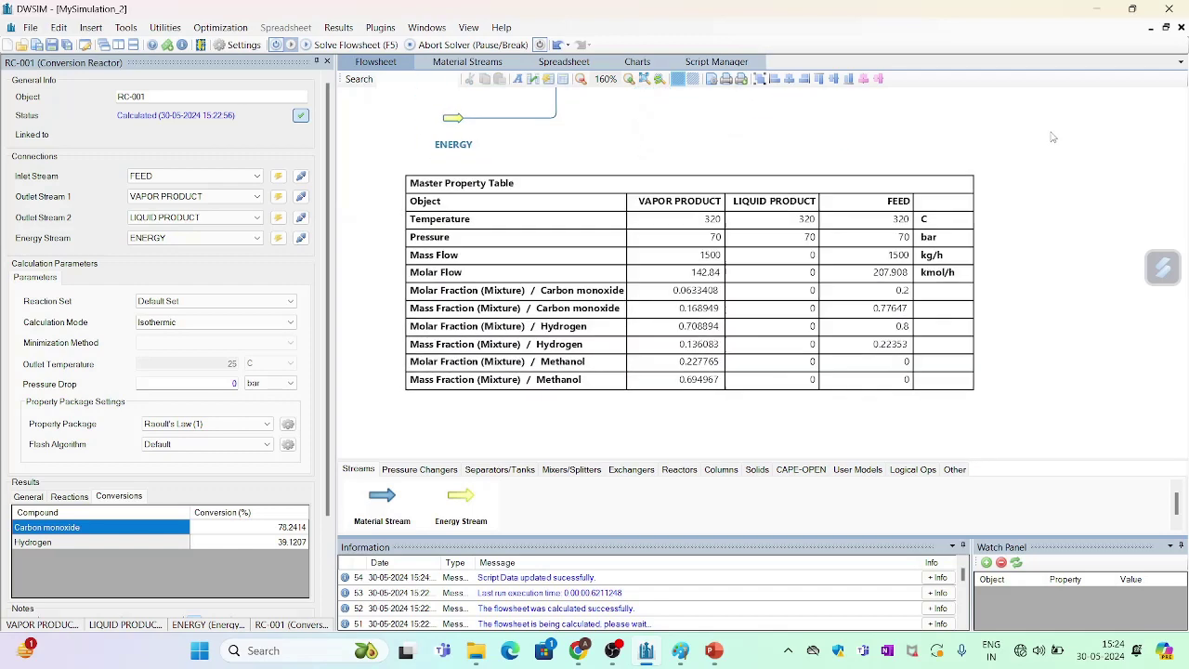